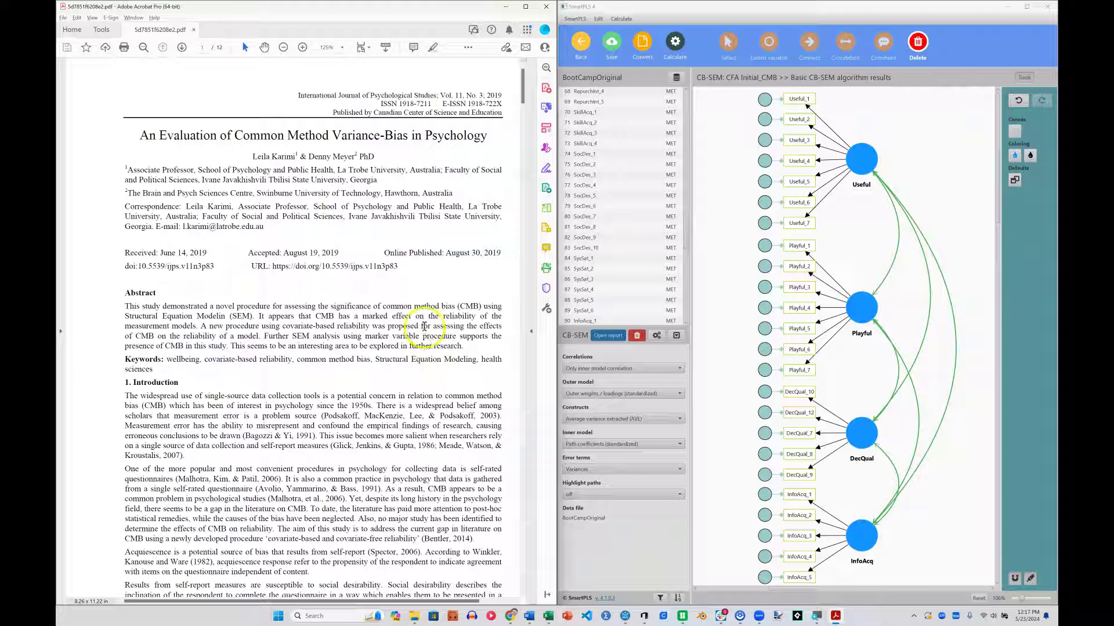
Step: Skim the paper's header, then scroll down to Table 3's fit indices on page 8
{"action": "left_click_drag", "start_coordinate": [298, 95], "coordinate": [436, 96]}
{"action": "left_click", "coordinate": [380, 226]}
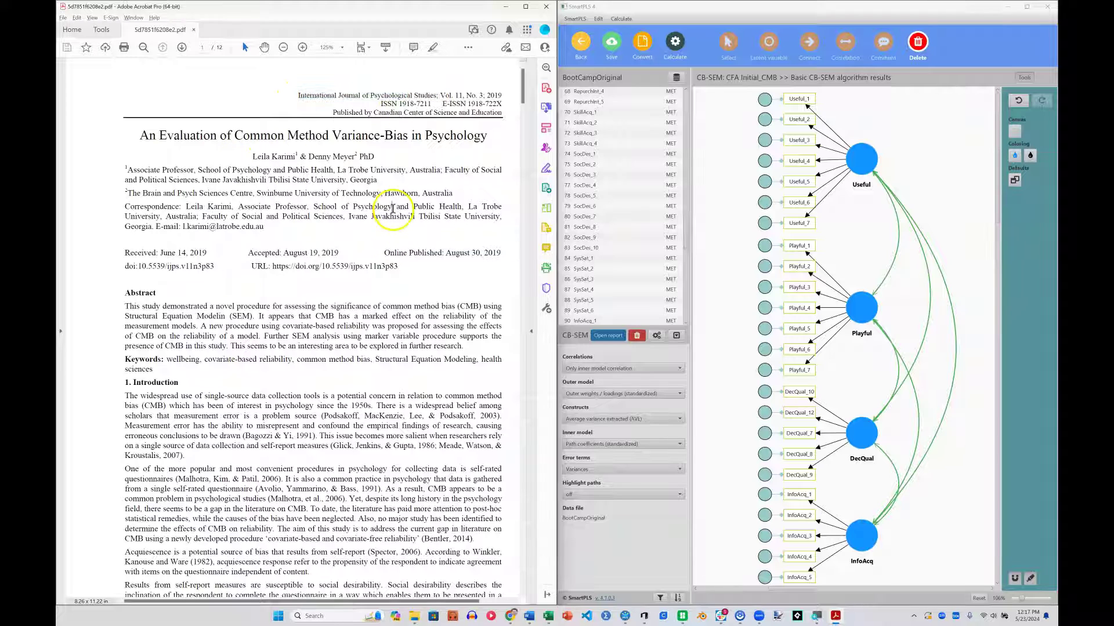
{"action": "double_click", "coordinate": [261, 157]}
{"action": "left_click", "coordinate": [320, 158]}
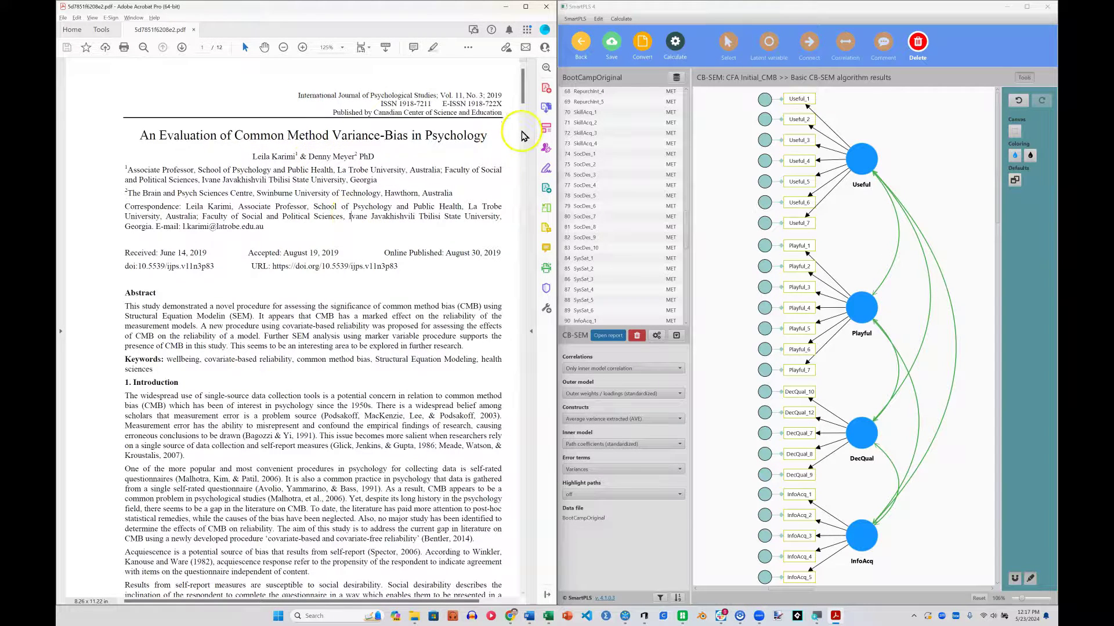
{"action": "left_click_drag", "start_coordinate": [523, 87], "coordinate": [537, 369]}
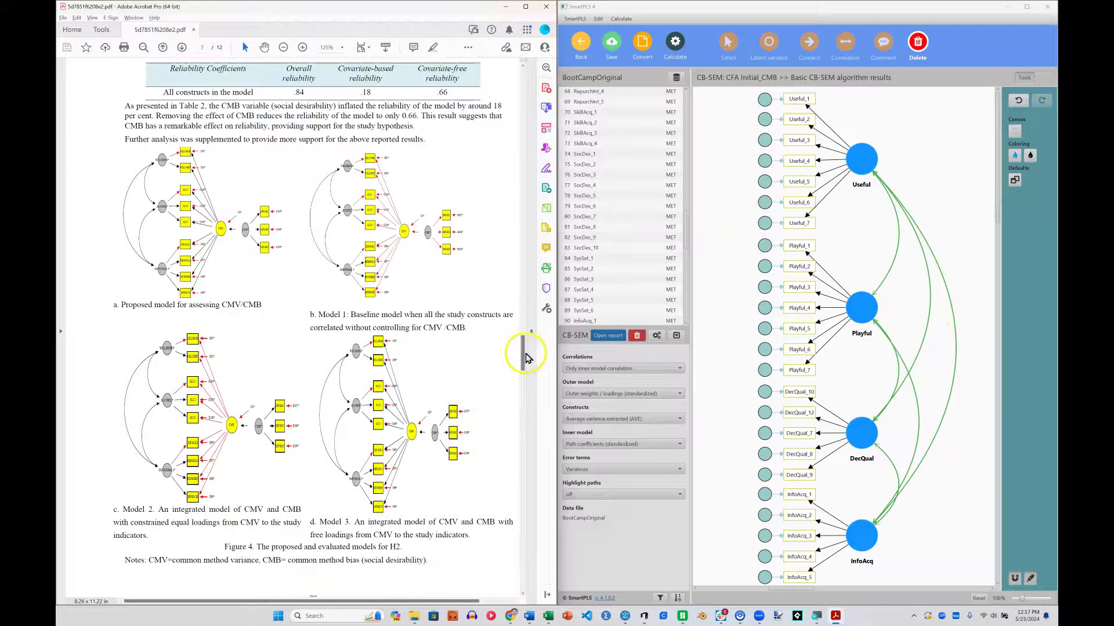
{"action": "left_click_drag", "start_coordinate": [525, 348], "coordinate": [529, 401]}
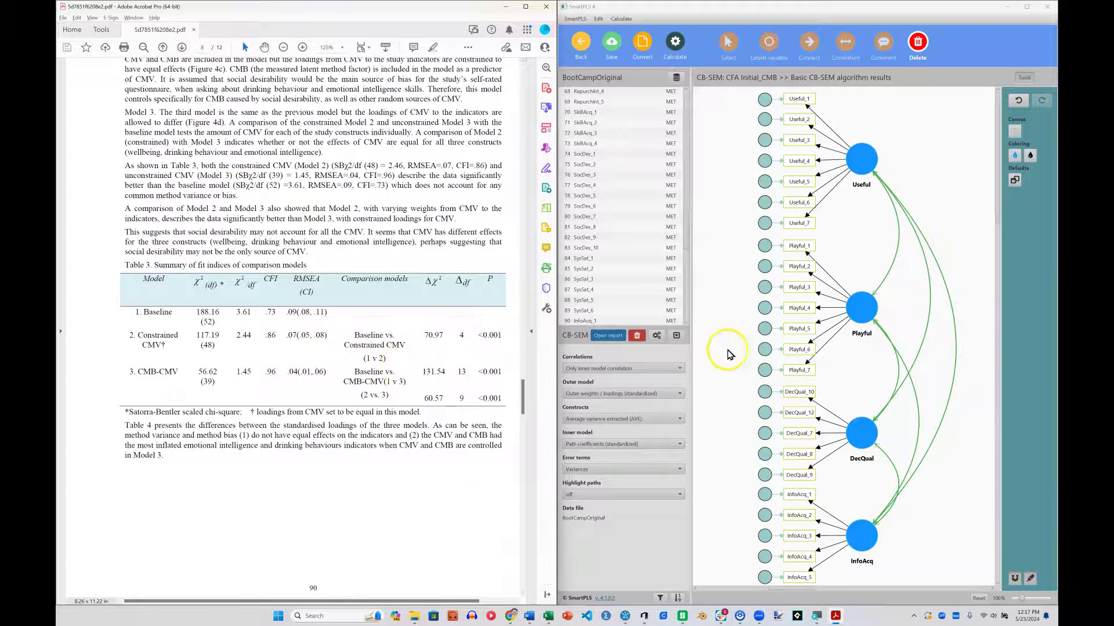
Step: Maximize SmartPLS and add a latent variable named CMV left of the four constructs
{"action": "left_click", "coordinate": [1027, 8]}
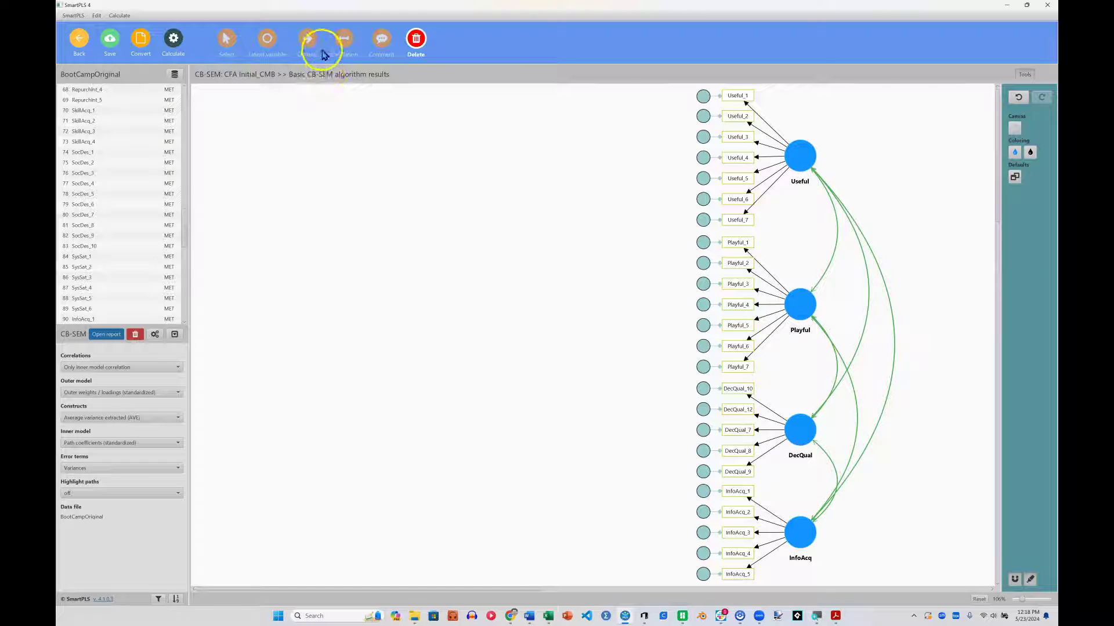
{"action": "left_click", "coordinate": [259, 45]}
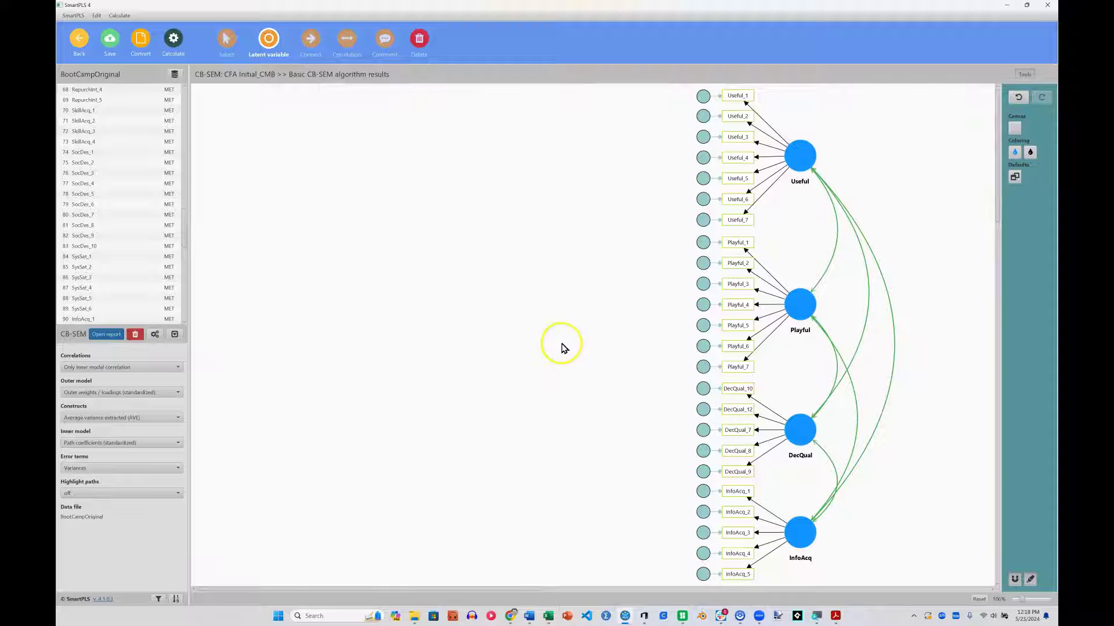
{"action": "left_click", "coordinate": [552, 362]}
{"action": "key", "text": "BackSpace"}
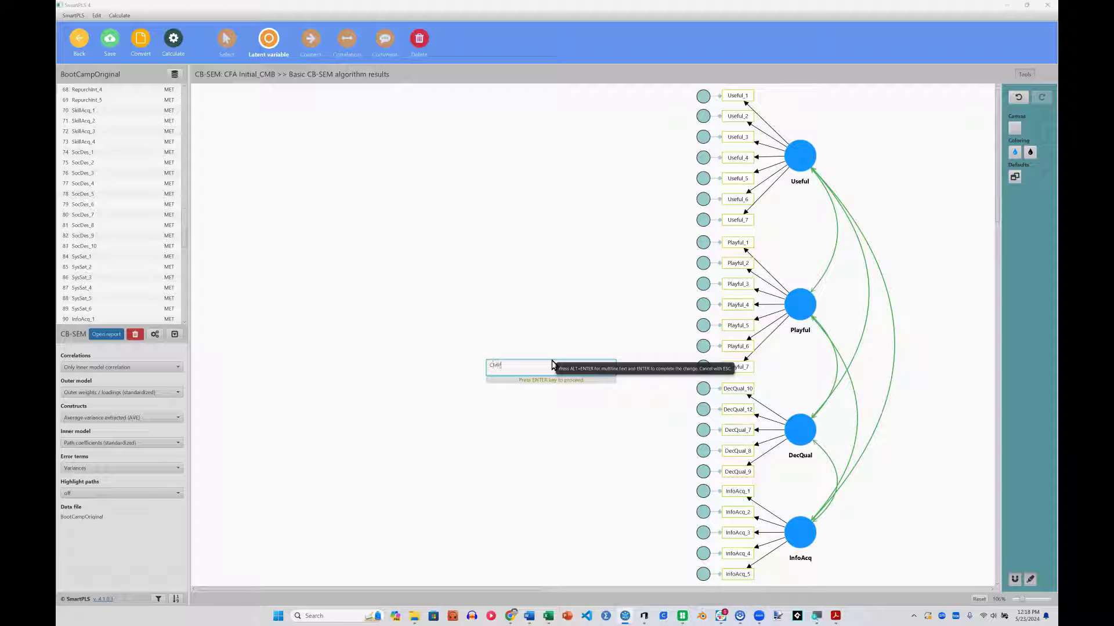
{"action": "key", "text": "Return"}
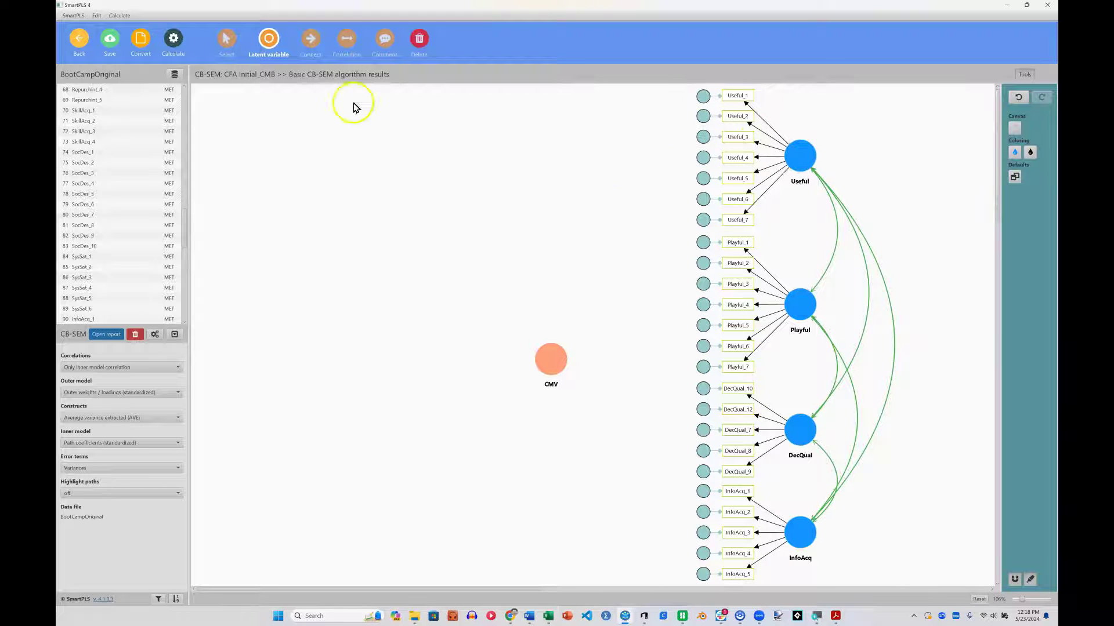
{"action": "left_click", "coordinate": [227, 38]}
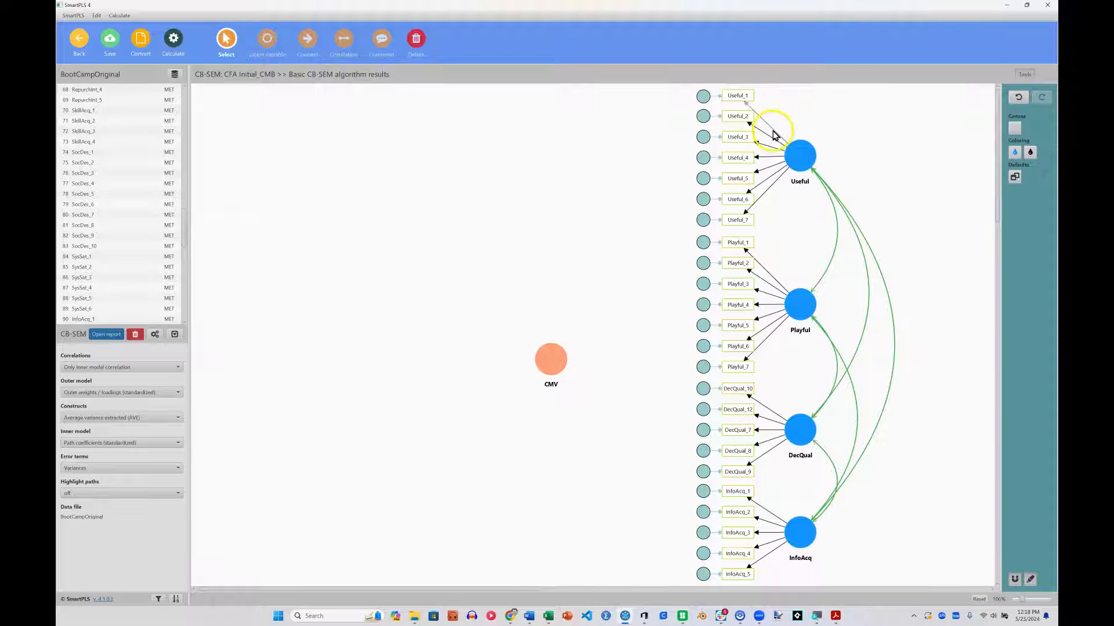
{"action": "left_click", "coordinate": [768, 275]}
{"action": "double_click", "coordinate": [767, 275]}
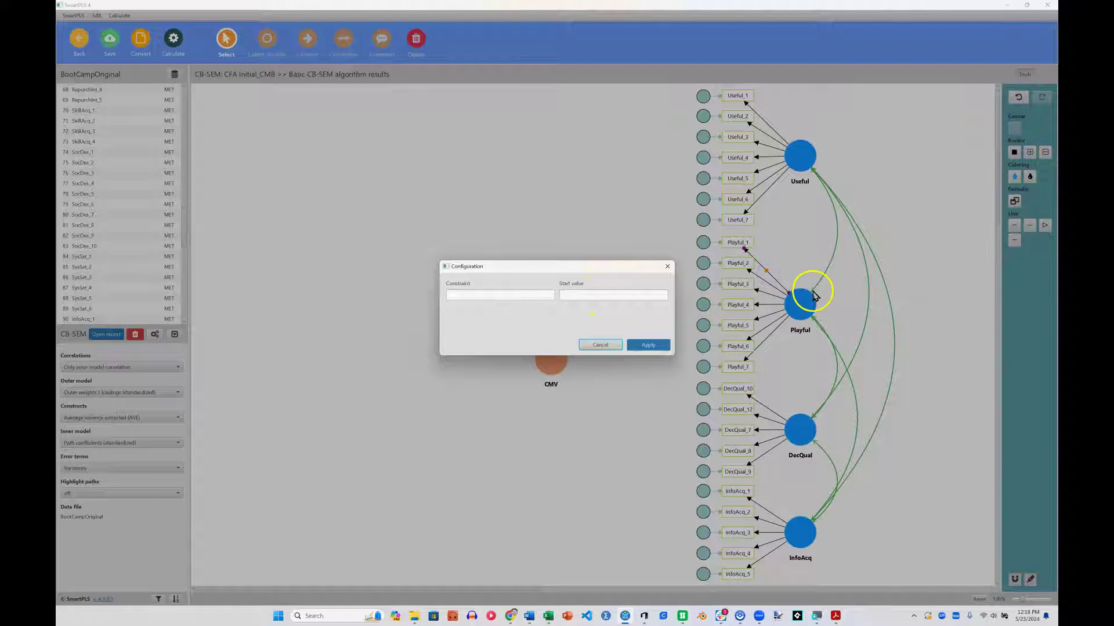
{"action": "left_click", "coordinate": [667, 266]}
{"action": "double_click", "coordinate": [823, 322]}
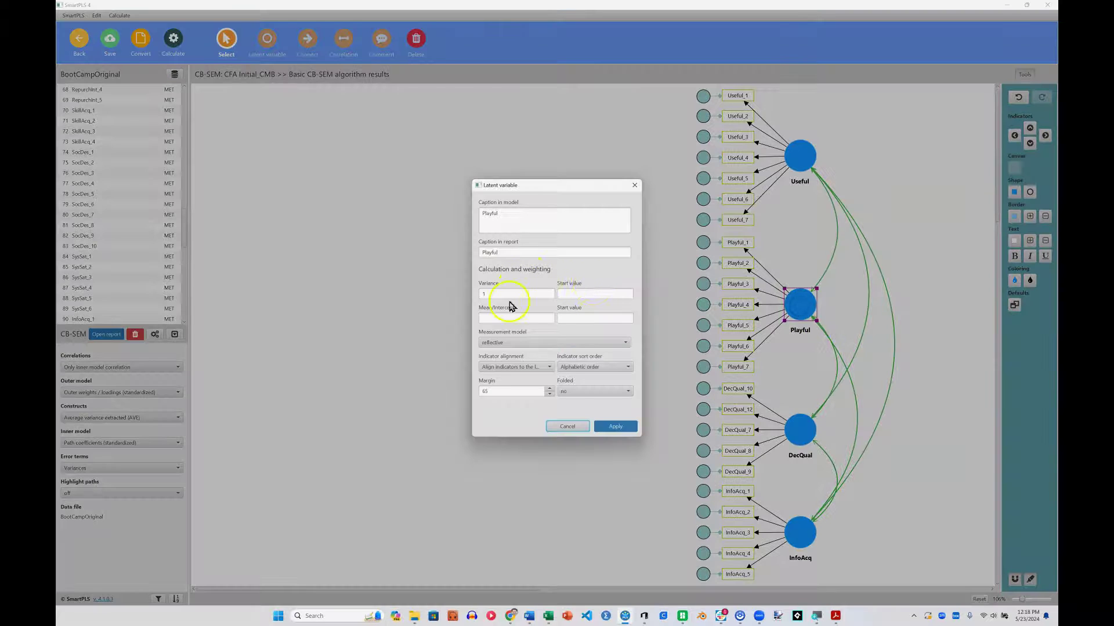
{"action": "left_click", "coordinate": [497, 296]}
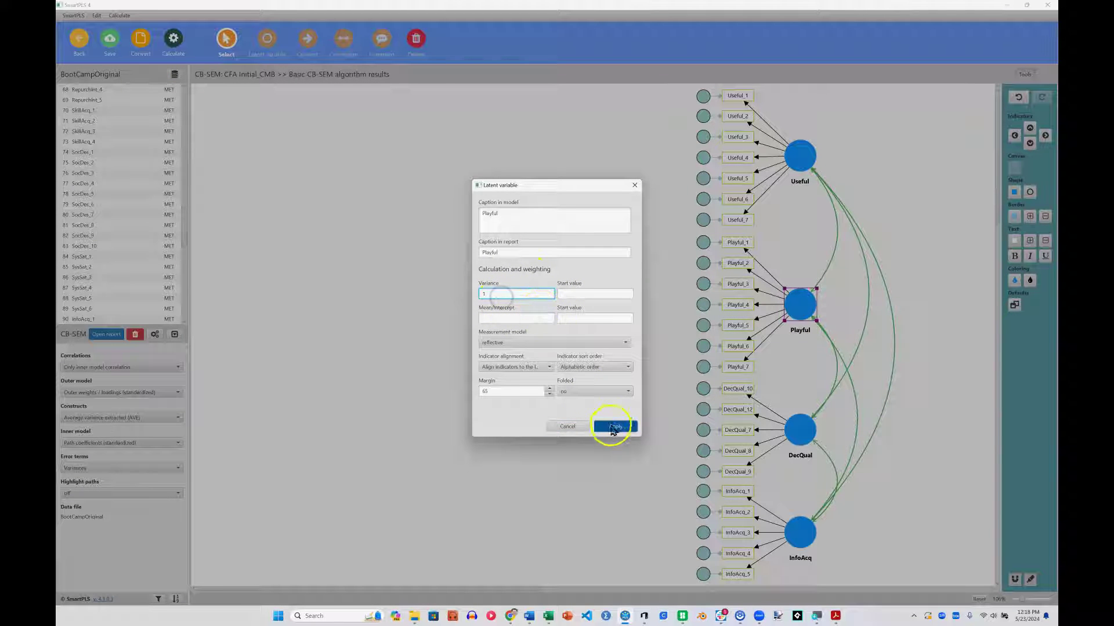
{"action": "left_click", "coordinate": [568, 428]}
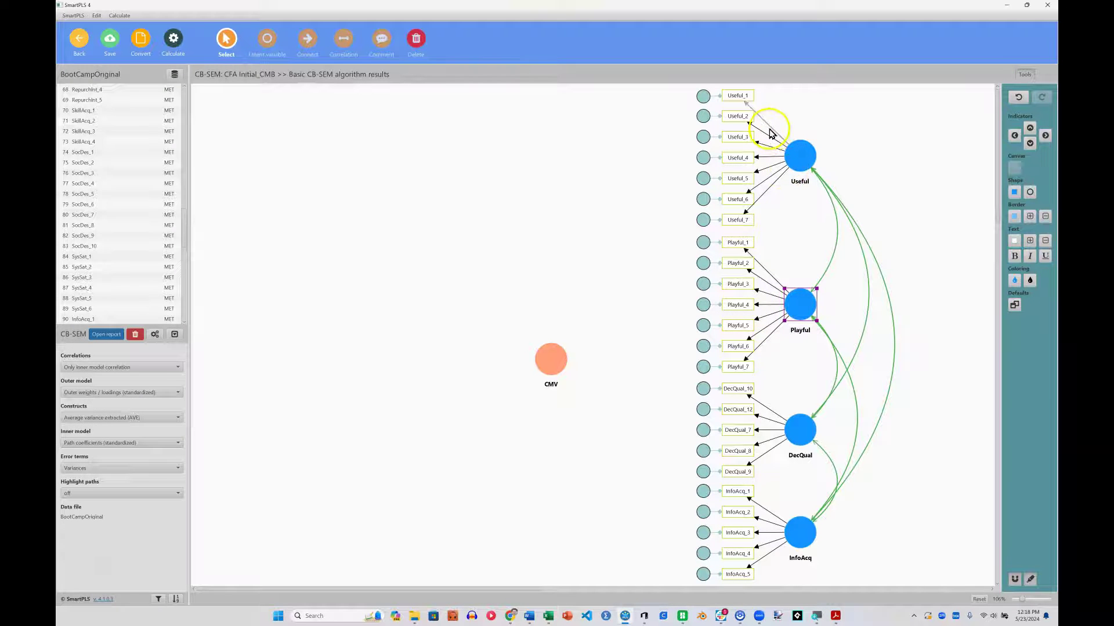
{"action": "double_click", "coordinate": [801, 157]}
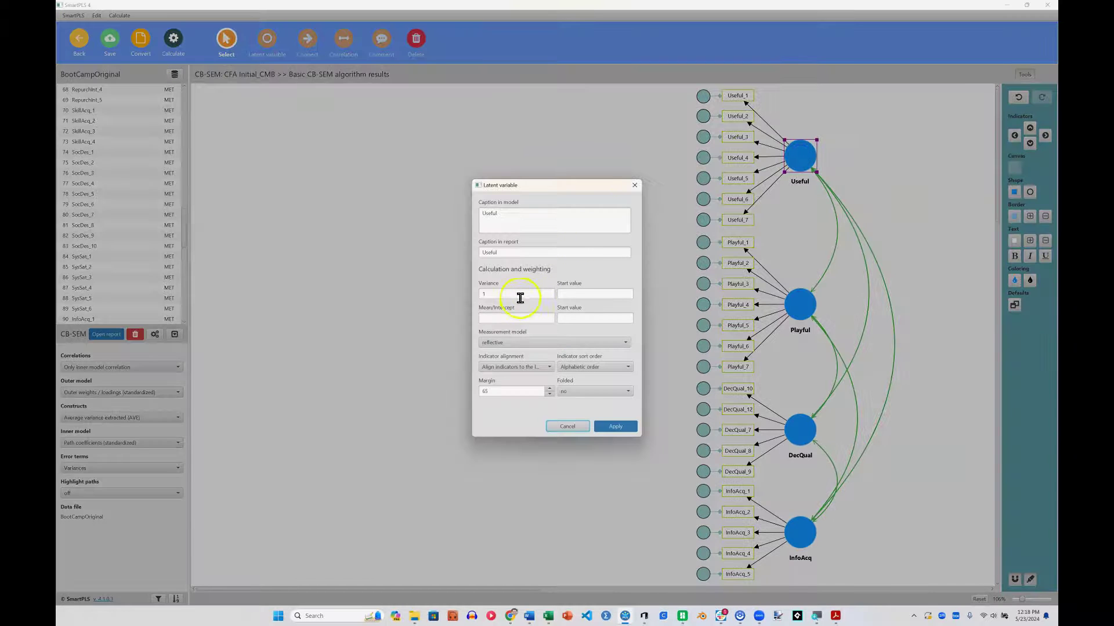
{"action": "left_click", "coordinate": [519, 296]}
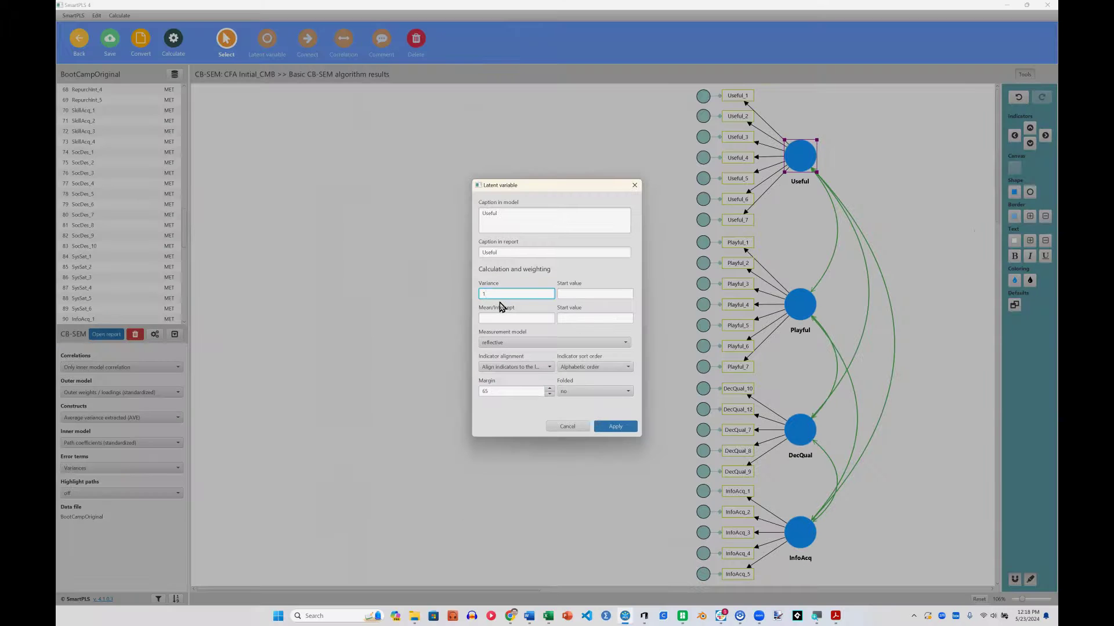
Step: Draw paths from CMV to the Useful indicators, starting with Useful_1
{"action": "left_click", "coordinate": [555, 426]}
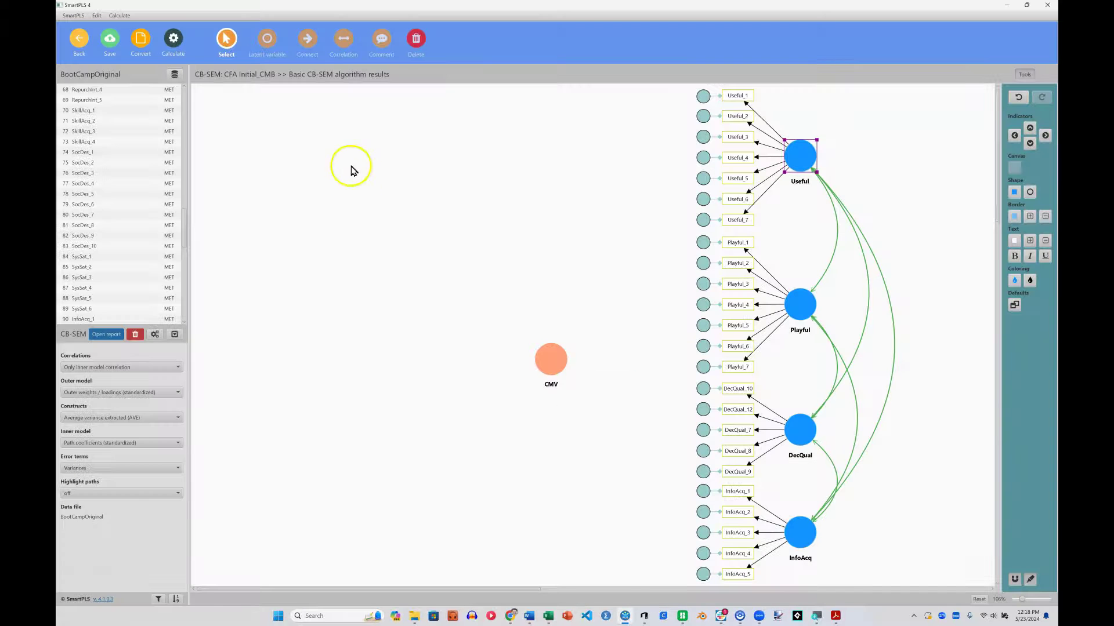
{"action": "left_click", "coordinate": [301, 42]}
{"action": "left_click", "coordinate": [548, 363]}
{"action": "left_click", "coordinate": [735, 101]}
{"action": "left_click", "coordinate": [564, 349]}
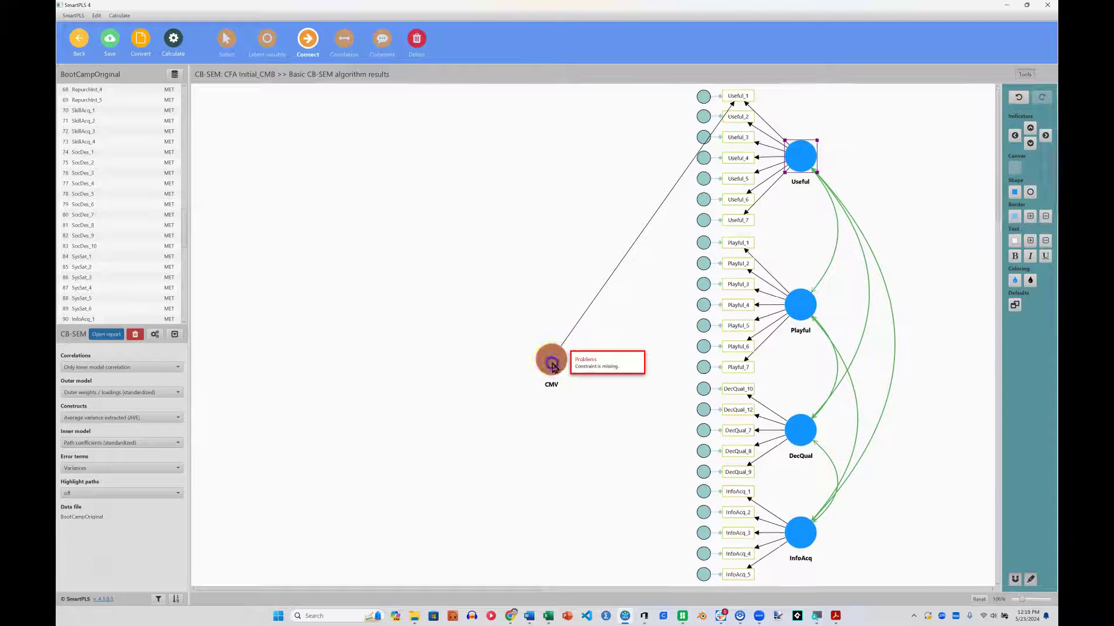
{"action": "left_click", "coordinate": [737, 116]}
{"action": "left_click", "coordinate": [737, 137]}
{"action": "left_click", "coordinate": [736, 158]}
{"action": "left_click", "coordinate": [736, 179]}
{"action": "left_click", "coordinate": [737, 199]}
Step: Connect CMV to every Playful, DecQual and InfoAcq indicator through InfoAcq_5
{"action": "left_click", "coordinate": [737, 220]}
{"action": "left_click", "coordinate": [737, 242]}
{"action": "left_click", "coordinate": [737, 284]}
{"action": "left_click", "coordinate": [736, 325]}
{"action": "left_click", "coordinate": [736, 367]}
{"action": "left_click", "coordinate": [736, 389]}
{"action": "left_click", "coordinate": [737, 430]}
{"action": "left_click", "coordinate": [736, 451]}
{"action": "left_click", "coordinate": [737, 472]}
{"action": "left_click", "coordinate": [737, 512]}
{"action": "left_click", "coordinate": [736, 532]}
{"action": "left_click", "coordinate": [736, 554]}
{"action": "left_click", "coordinate": [736, 575]}
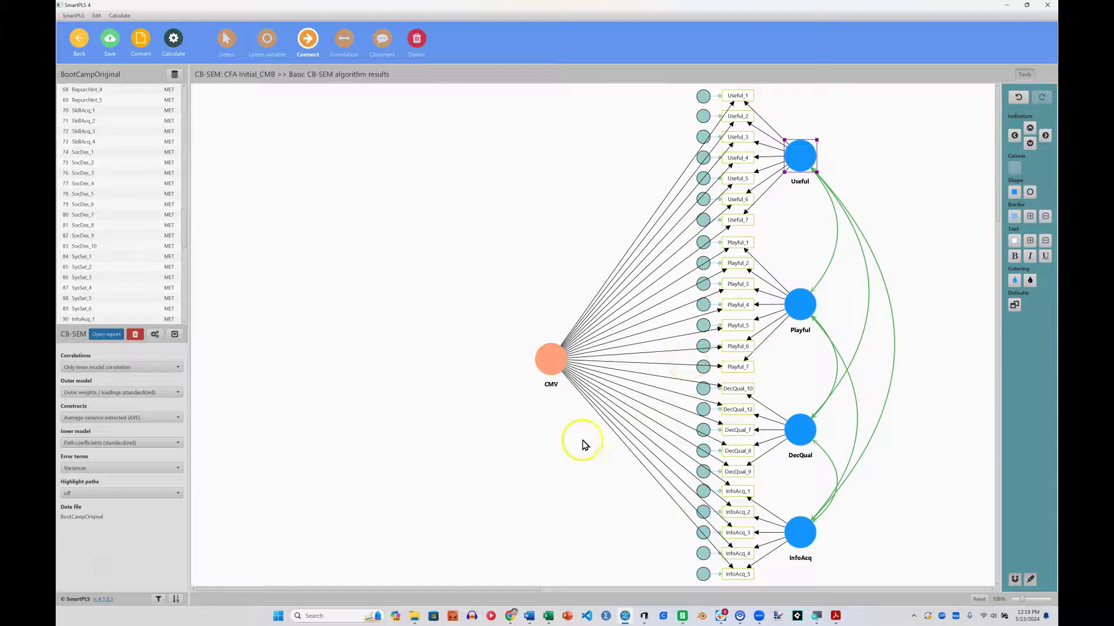
{"action": "mouse_move", "coordinate": [551, 372]}
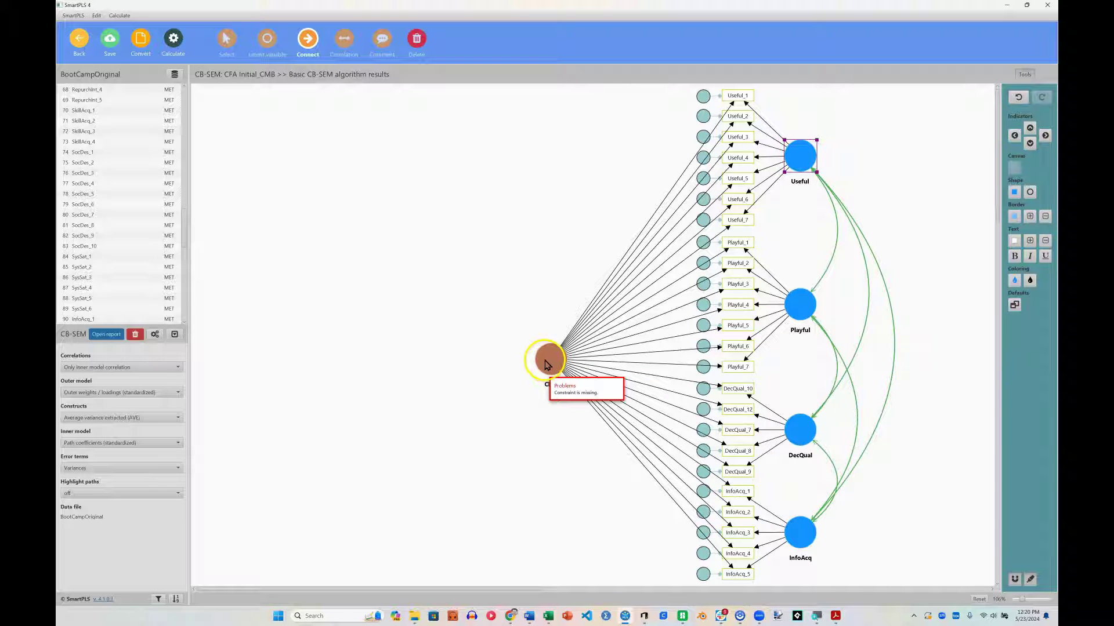
Step: Add a constraint to CMV's loading on Useful_1
{"action": "left_click", "coordinate": [226, 38]}
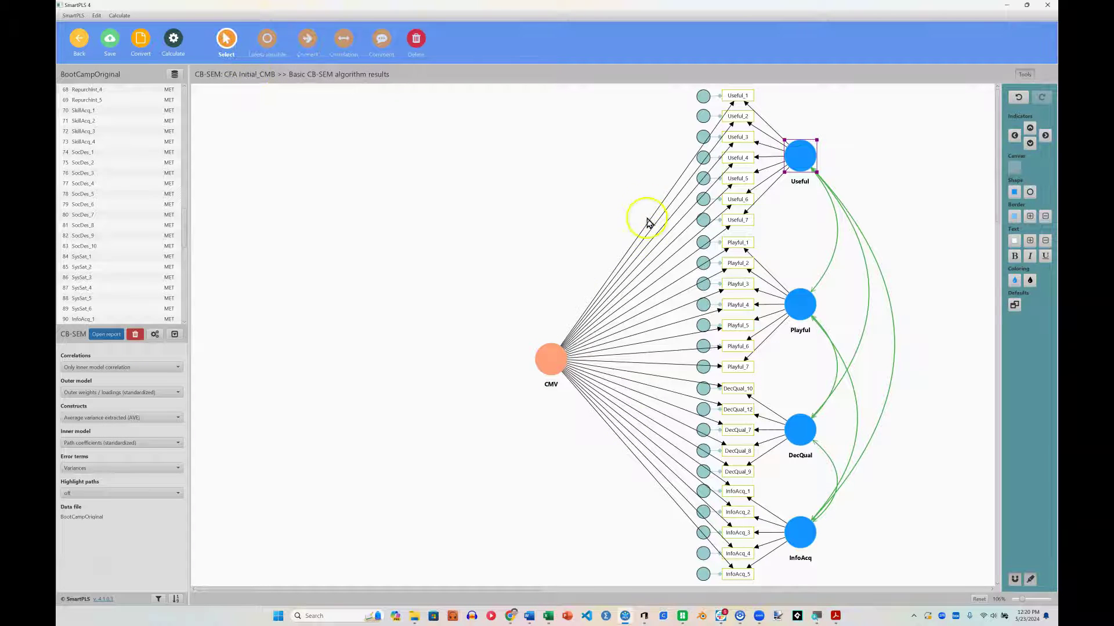
{"action": "double_click", "coordinate": [671, 194]}
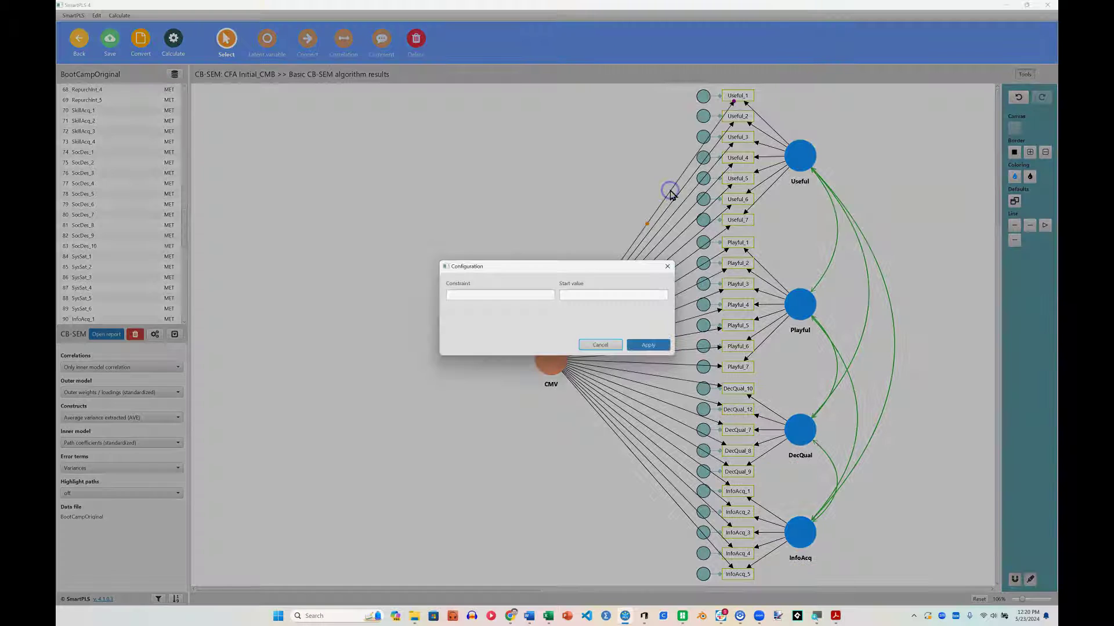
{"action": "left_click", "coordinate": [497, 301]}
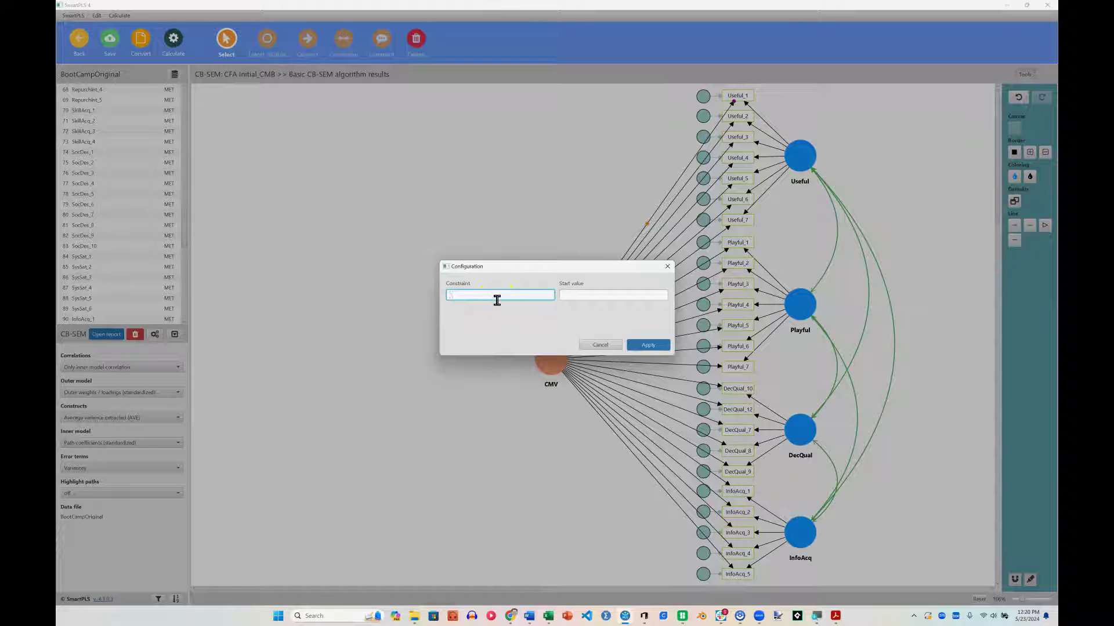
{"action": "left_click", "coordinate": [643, 345]}
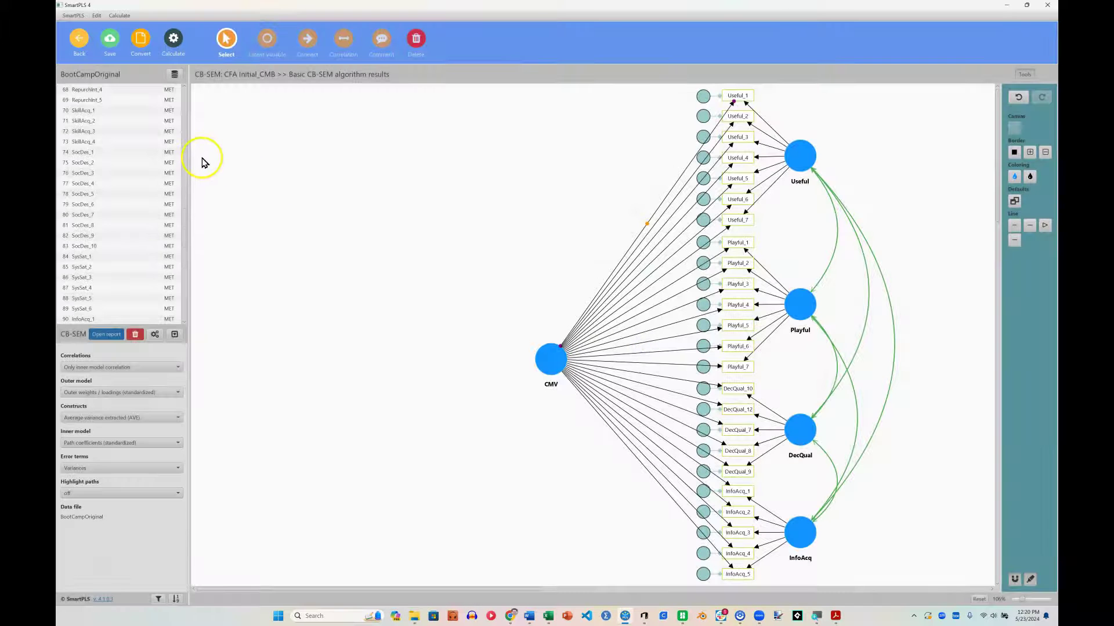
Step: Create a SocDes construct from indicators SocDes_1 to SocDes_5 left of CMV
{"action": "left_click", "coordinate": [93, 153]}
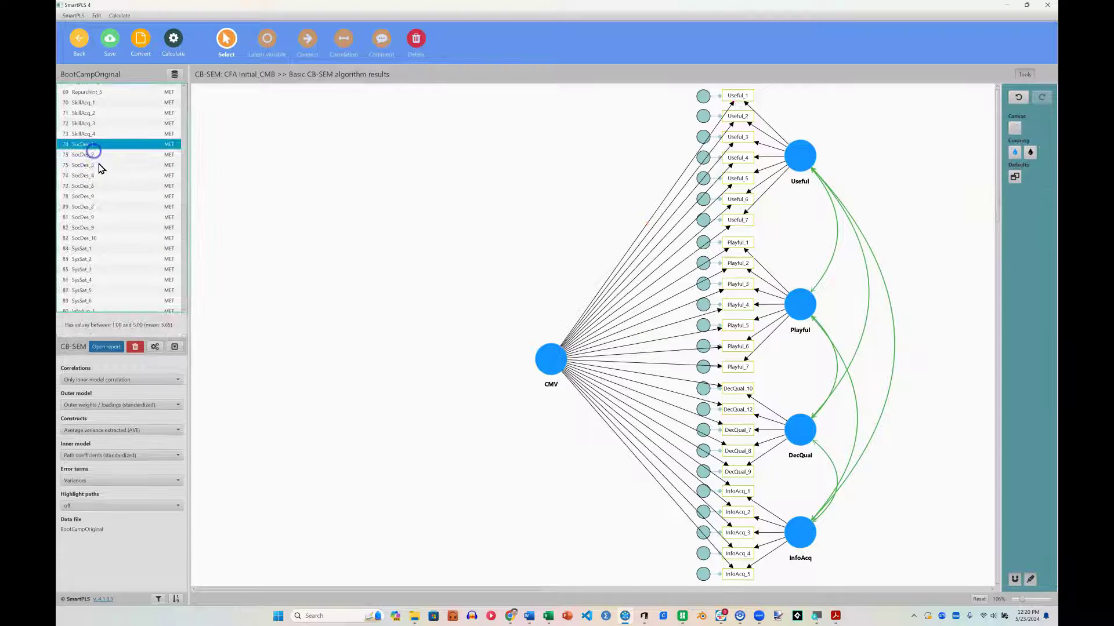
{"action": "left_click", "coordinate": [111, 185], "text": "shift"}
{"action": "left_click_drag", "start_coordinate": [116, 180], "coordinate": [360, 331]}
{"action": "key", "text": "Return"}
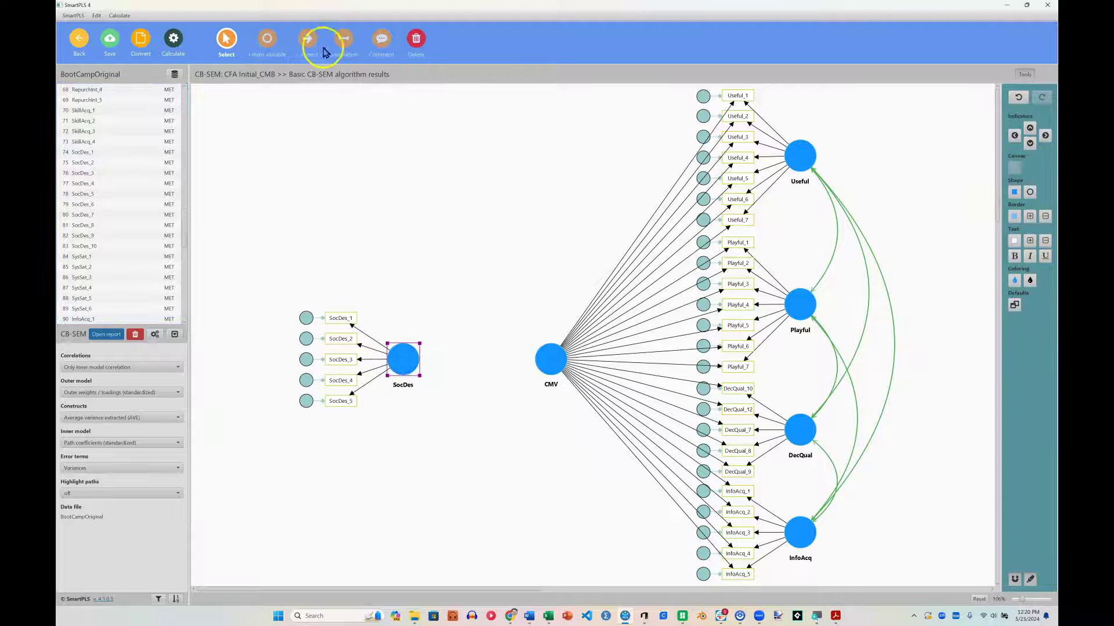
Step: Draw a path from SocDes into CMV
{"action": "left_click", "coordinate": [308, 40]}
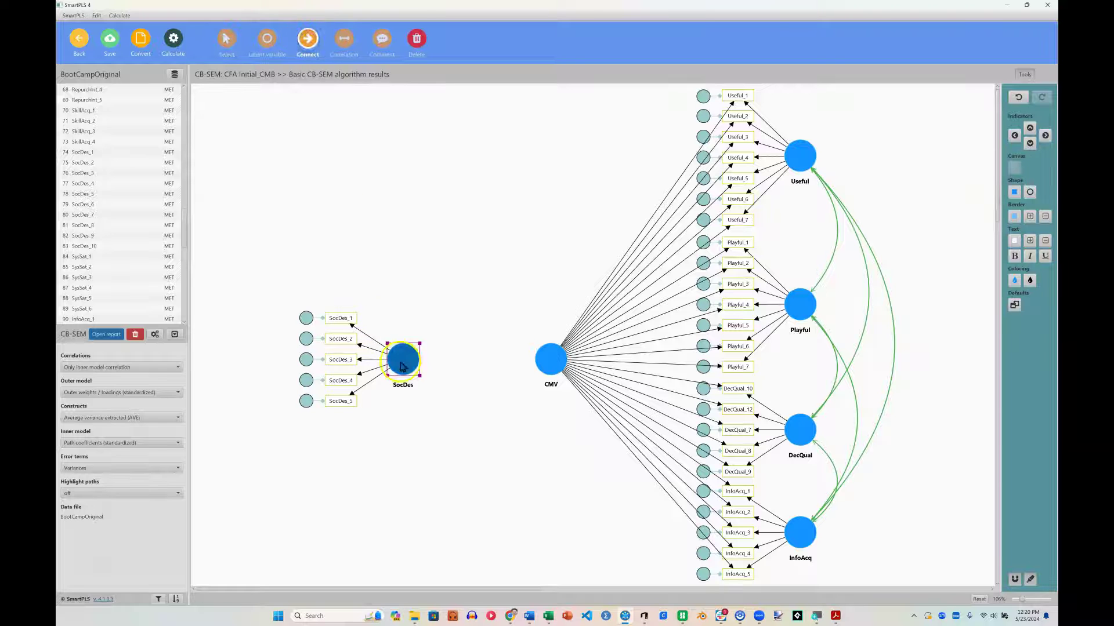
{"action": "left_click_drag", "start_coordinate": [402, 361], "coordinate": [545, 362]}
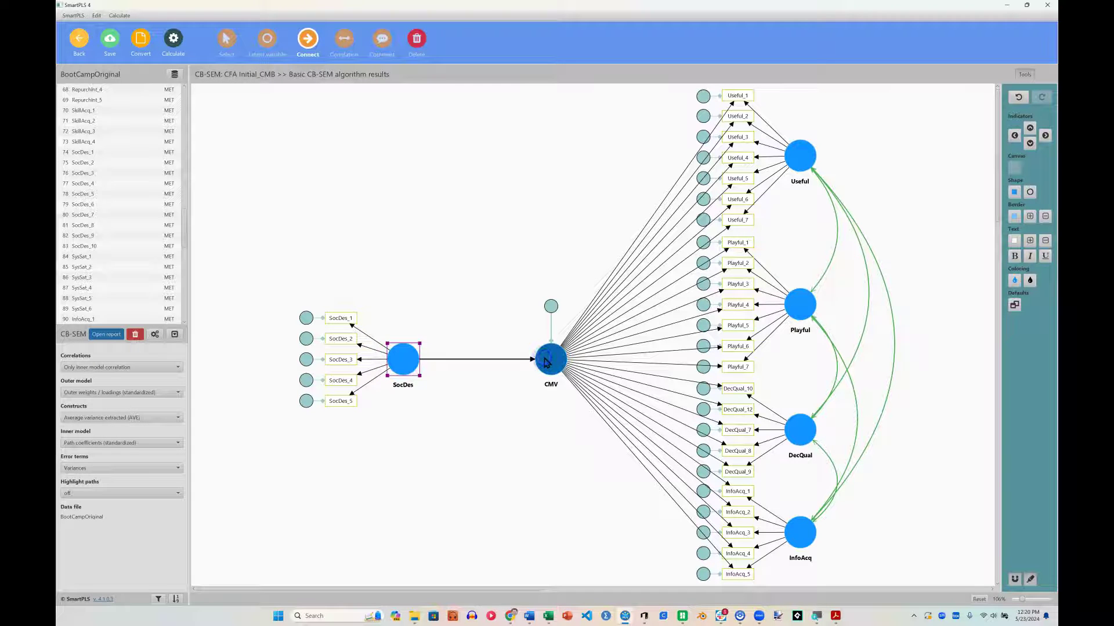
{"action": "left_click", "coordinate": [515, 430]}
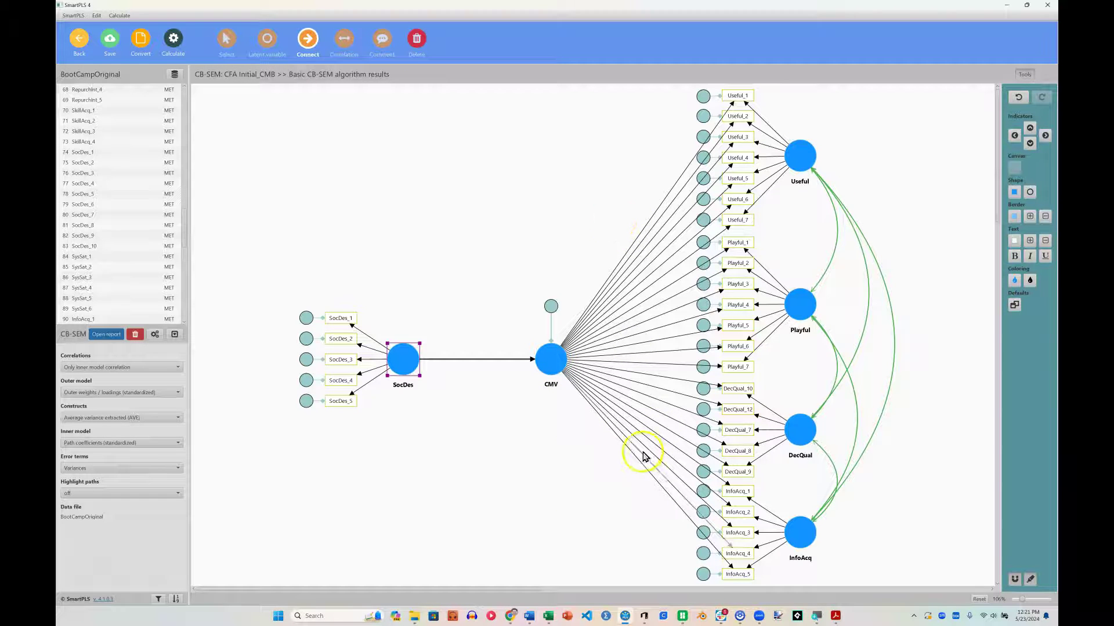
Step: Run the Basic CB-SEM algorithm, which hits the 1000-iteration limit, and close it
{"action": "left_click", "coordinate": [175, 41]}
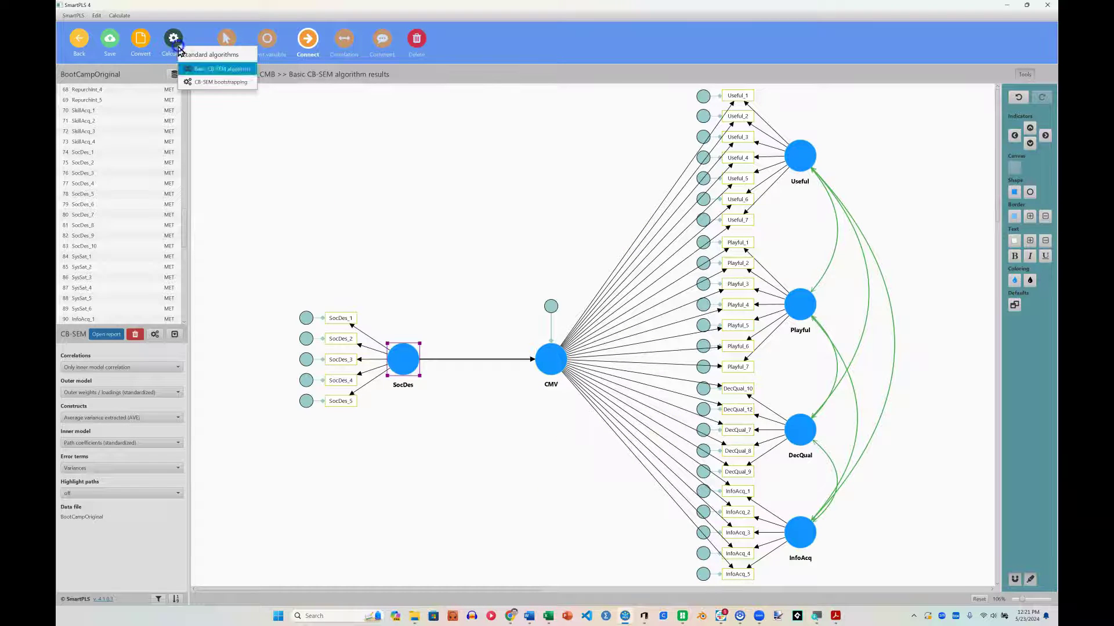
{"action": "left_click", "coordinate": [214, 71]}
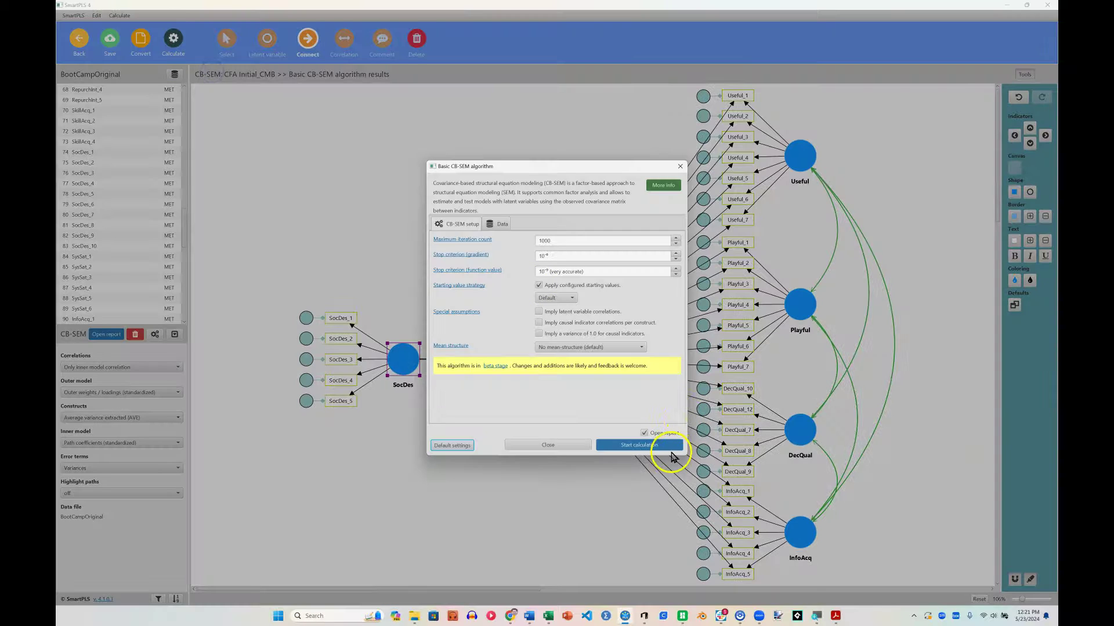
{"action": "left_click", "coordinate": [666, 445]}
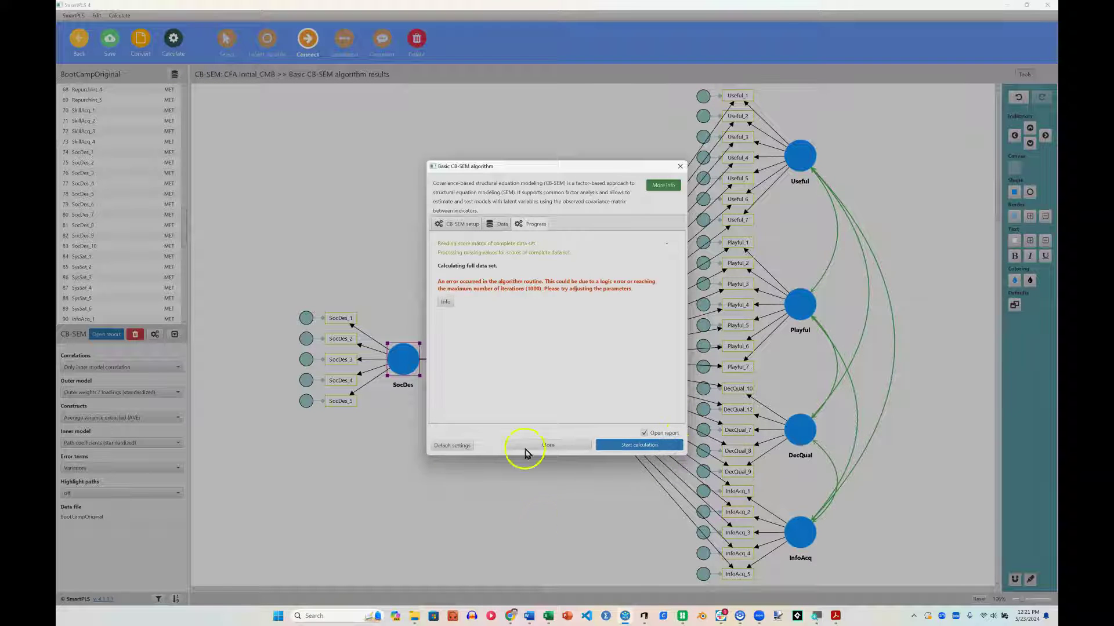
{"action": "left_click", "coordinate": [567, 445]}
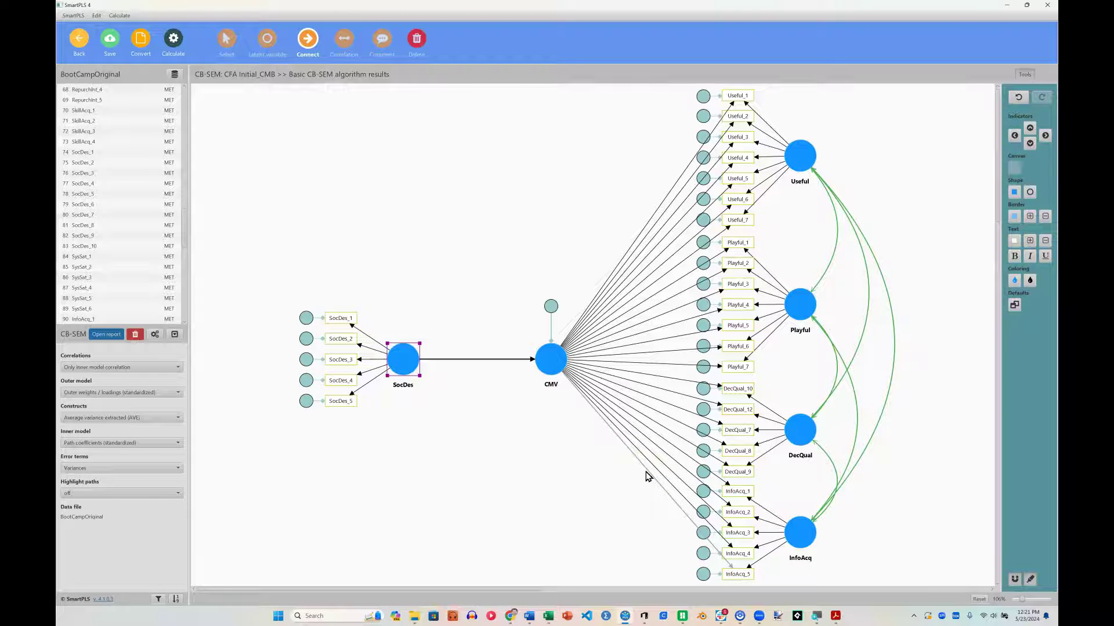
Step: Constrain CMV's paths to Useful_1 and an InfoAcq indicator to 1
{"action": "double_click", "coordinate": [665, 201]}
{"action": "left_click", "coordinate": [481, 296]}
{"action": "left_click", "coordinate": [648, 345]}
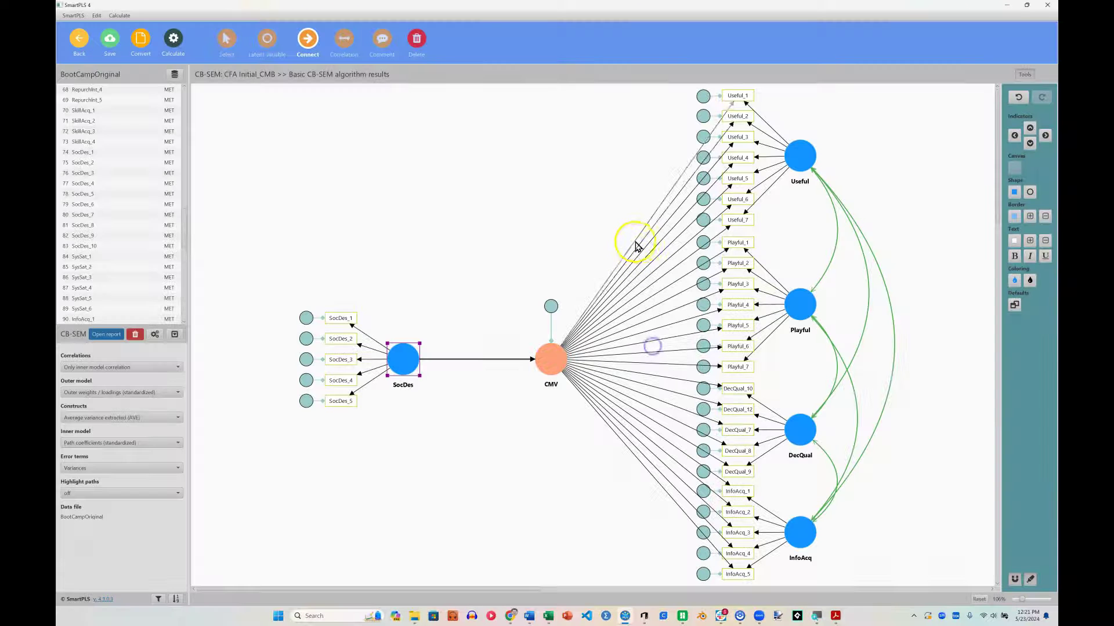
{"action": "double_click", "coordinate": [646, 471]}
{"action": "left_click", "coordinate": [510, 294]}
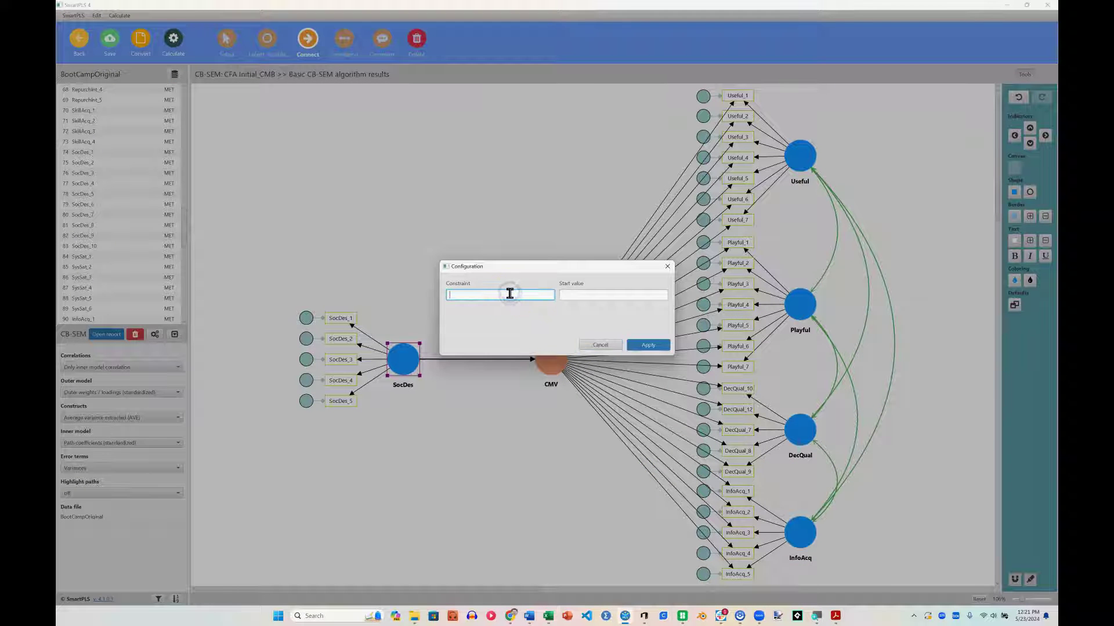
{"action": "type", "text": "1"}
{"action": "left_click", "coordinate": [648, 345]}
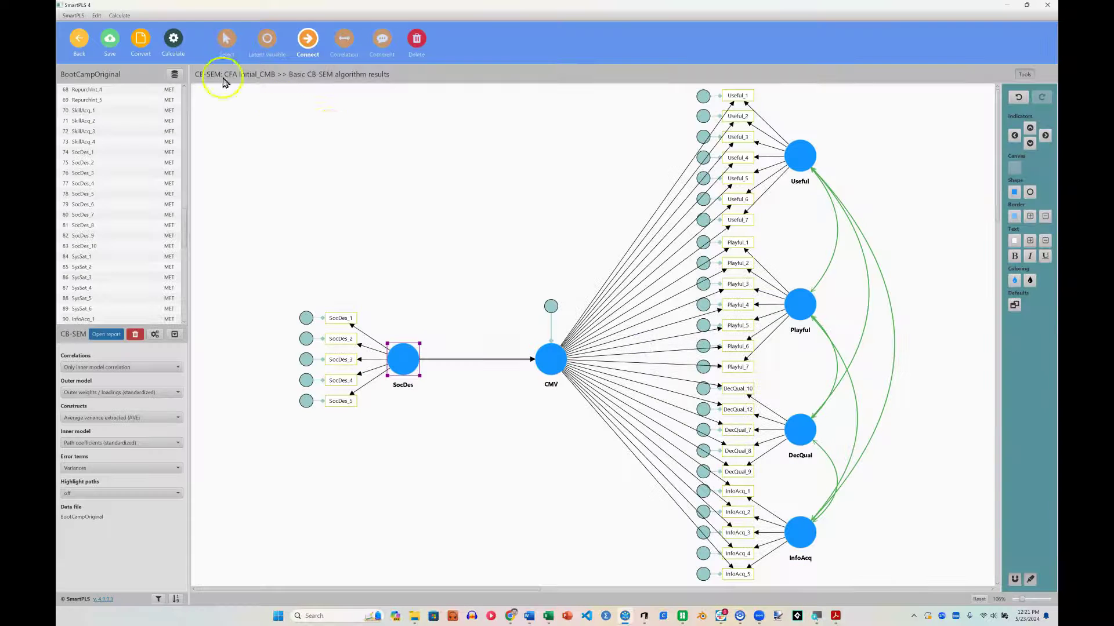
Step: Rerun the Basic CB-SEM algorithm, which fails again, and close it
{"action": "left_click", "coordinate": [181, 41]}
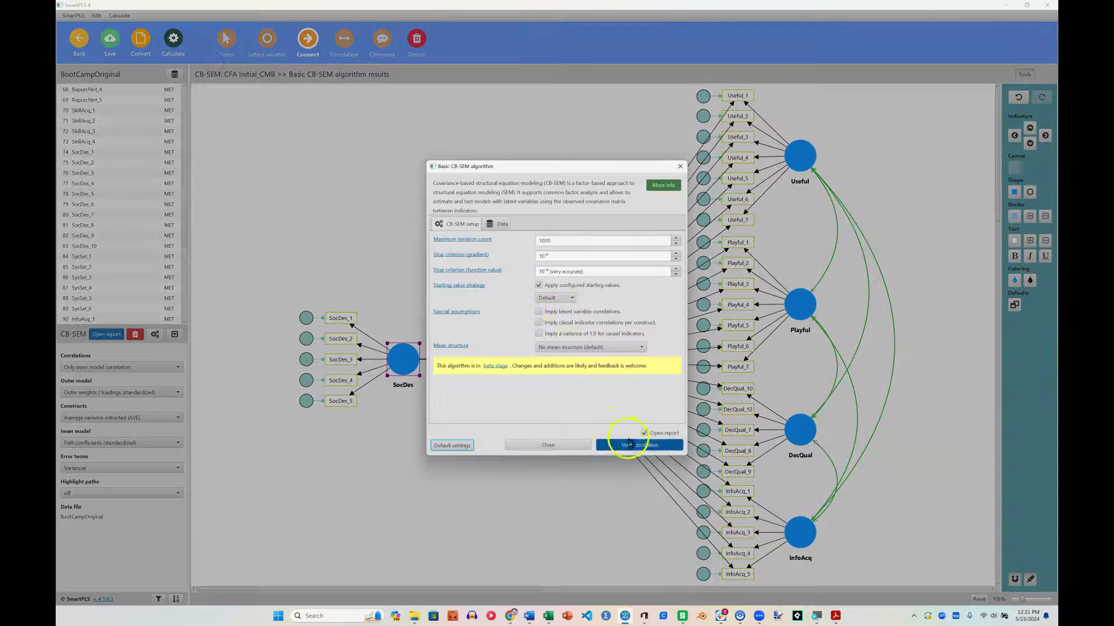
{"action": "left_click", "coordinate": [639, 445]}
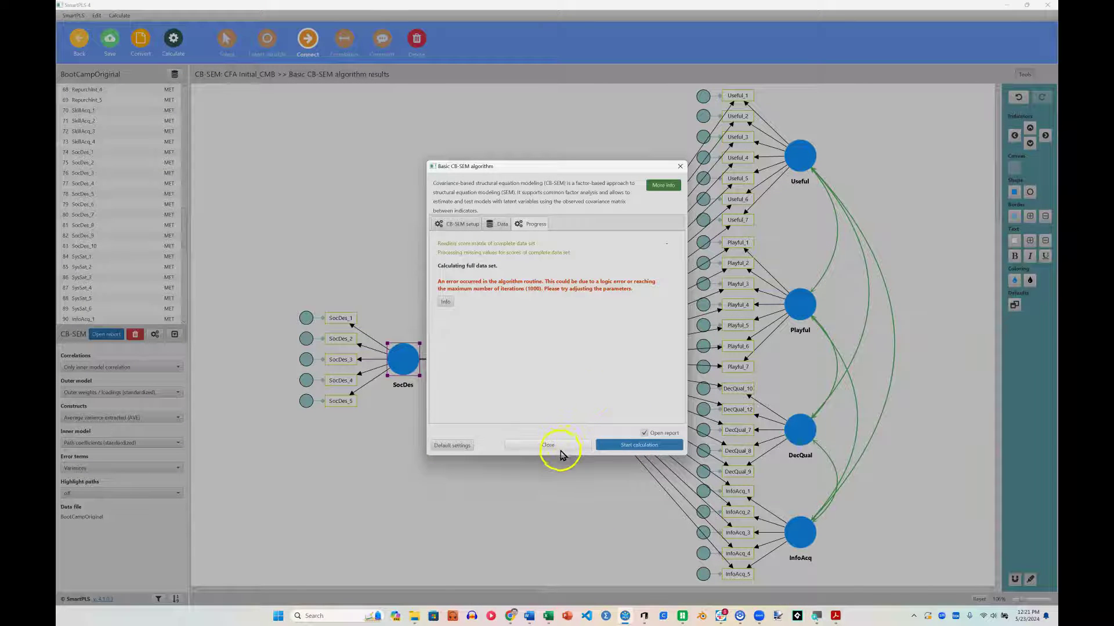
{"action": "left_click", "coordinate": [548, 445]}
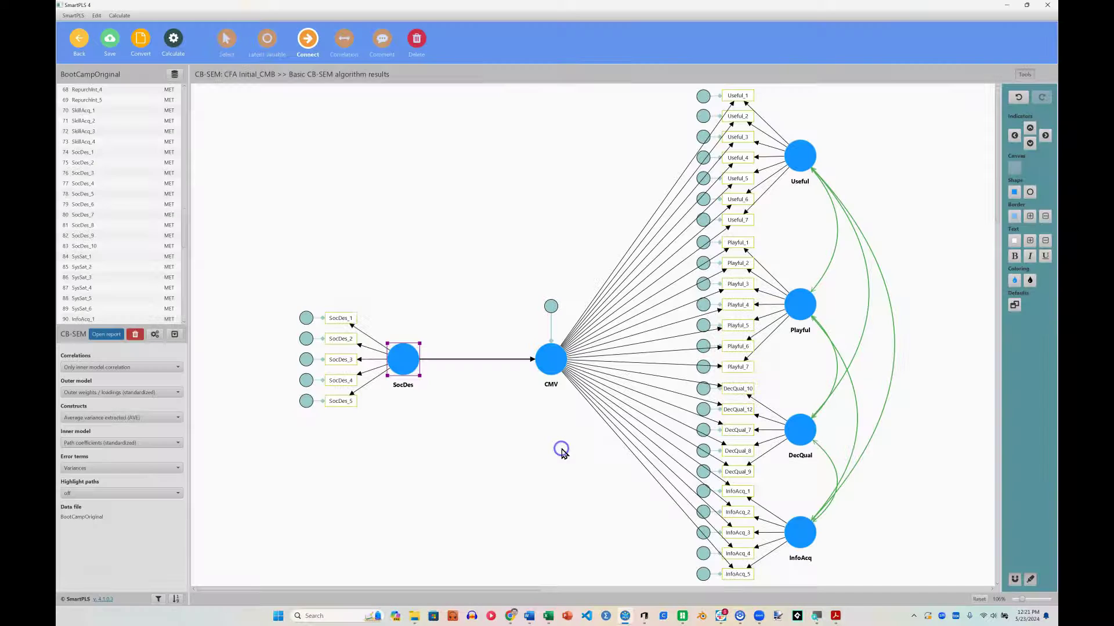
Step: Change the SocDes latent variable's variance setting and apply it
{"action": "double_click", "coordinate": [404, 361]}
{"action": "left_click", "coordinate": [493, 292]}
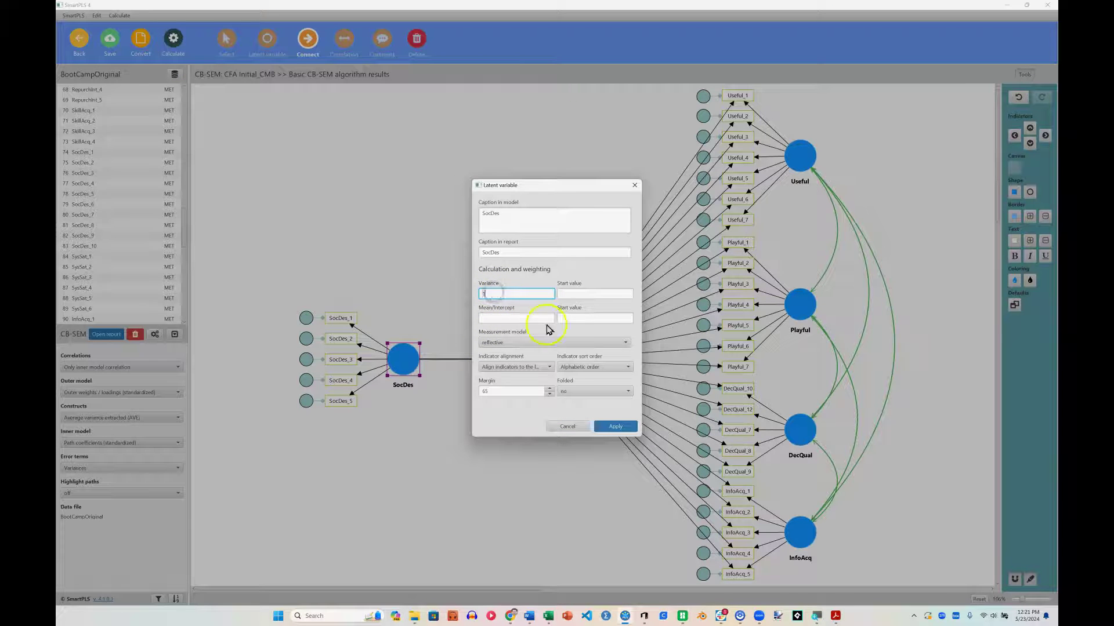
{"action": "left_click", "coordinate": [603, 427]}
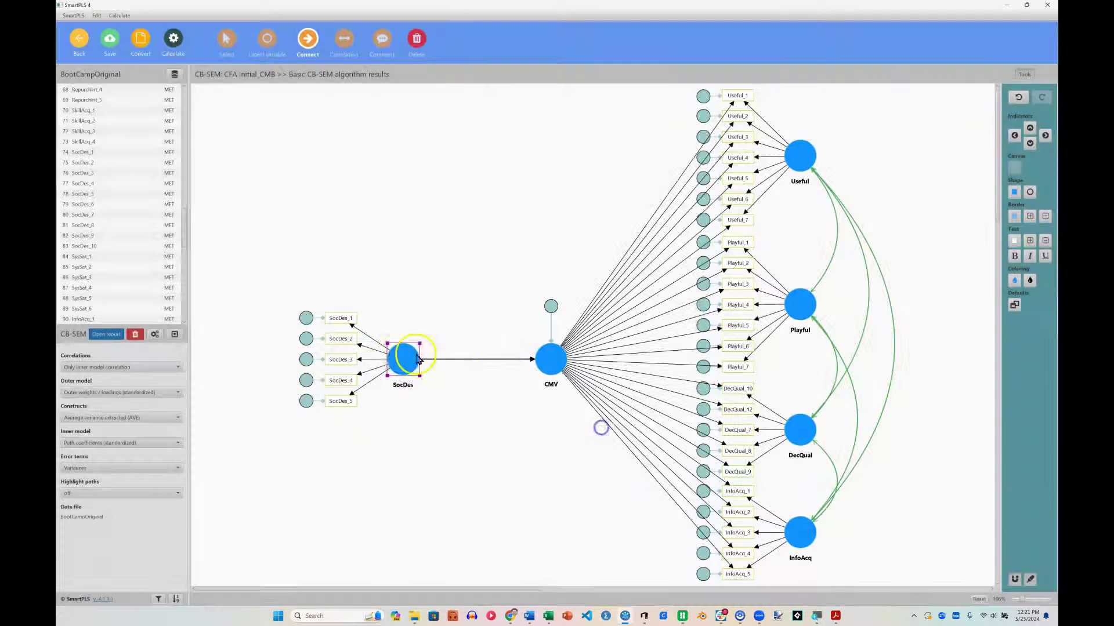
Step: Constrain the SocDes→SocDes_1 loading to 1 and reopen the Basic CB-SEM algorithm setup
{"action": "key", "text": "Escape"}
{"action": "left_click", "coordinate": [372, 341]}
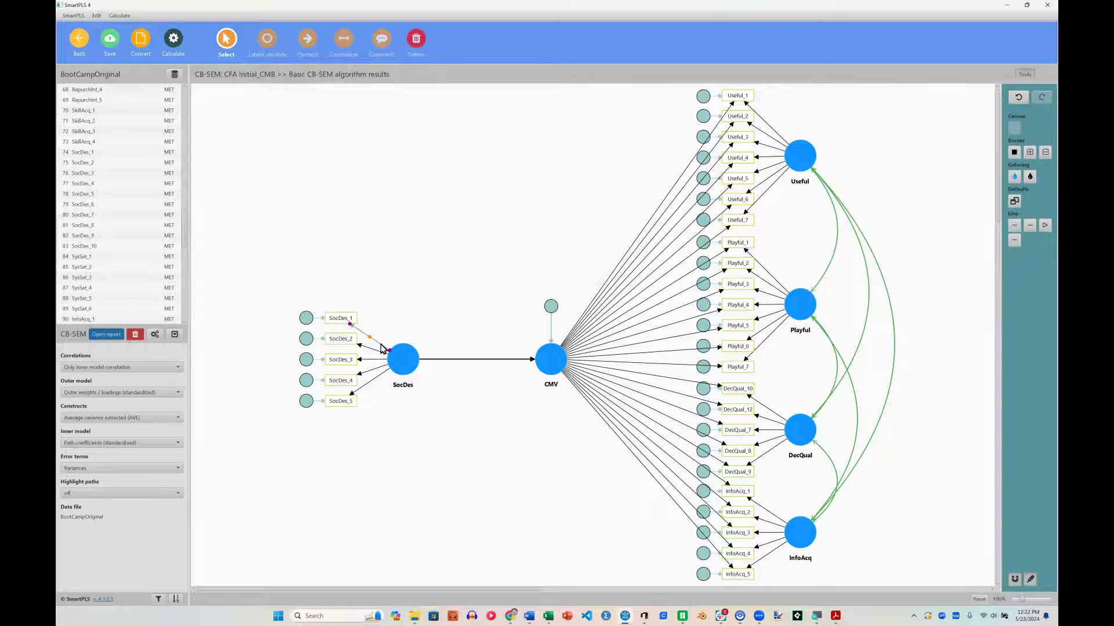
{"action": "double_click", "coordinate": [382, 348]}
{"action": "left_click", "coordinate": [467, 297]}
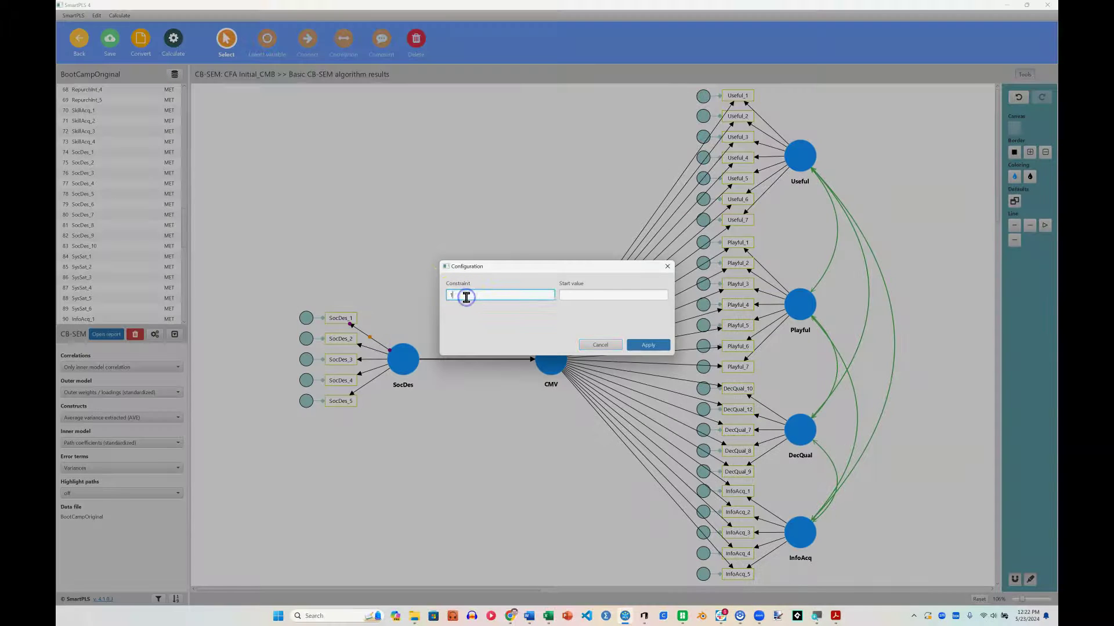
{"action": "left_click", "coordinate": [646, 345]}
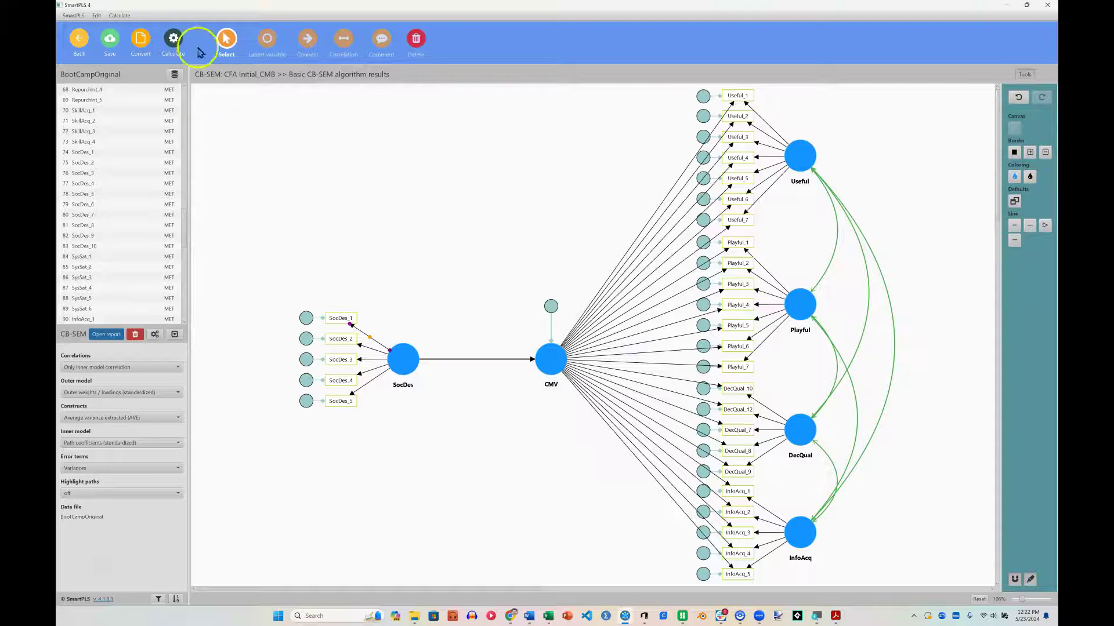
{"action": "left_click", "coordinate": [174, 39]}
{"action": "left_click", "coordinate": [210, 59]}
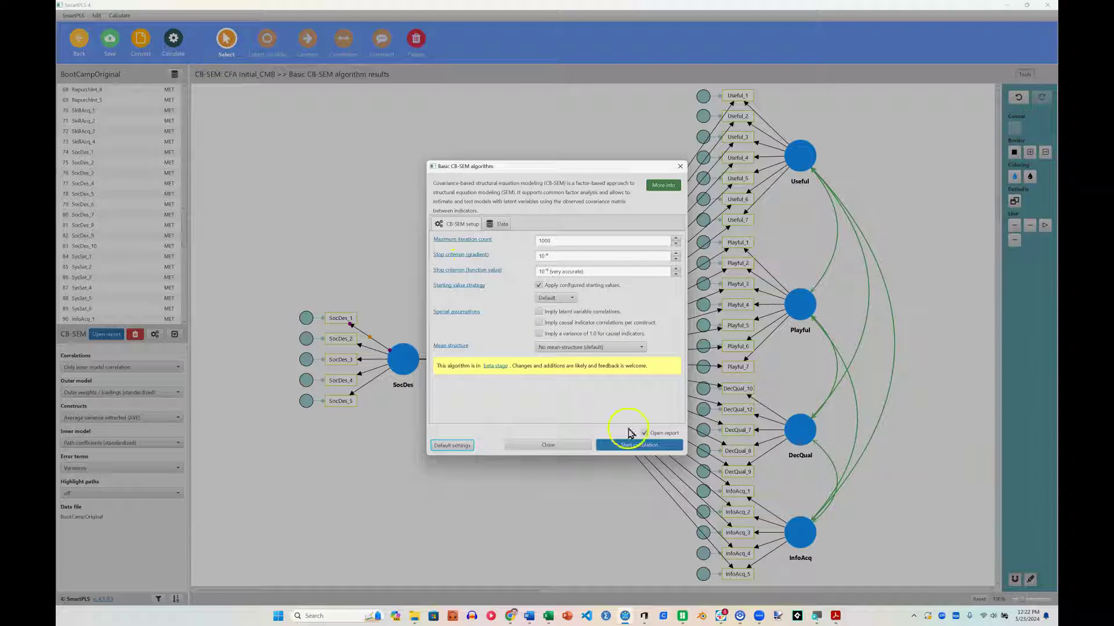
Step: Run Basic CB-SEM successfully and check Model fit: chi-square 680.360 on 346 df, RMSEA 0.050, CFI 0.951
{"action": "left_click", "coordinate": [637, 445]}
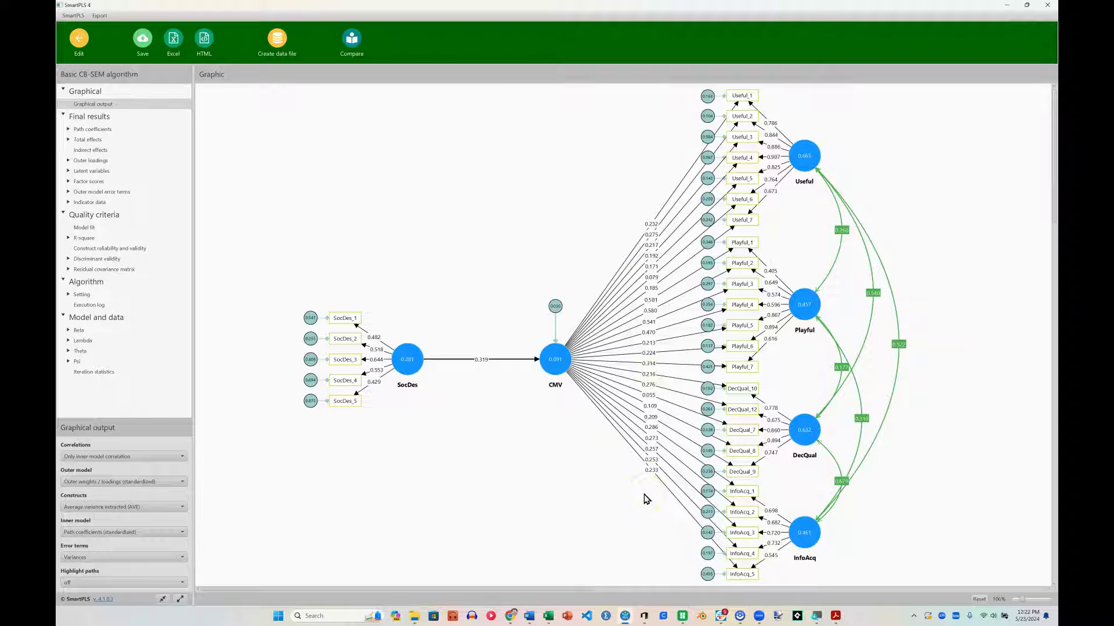
{"action": "left_click", "coordinate": [570, 481]}
{"action": "left_click", "coordinate": [85, 228]}
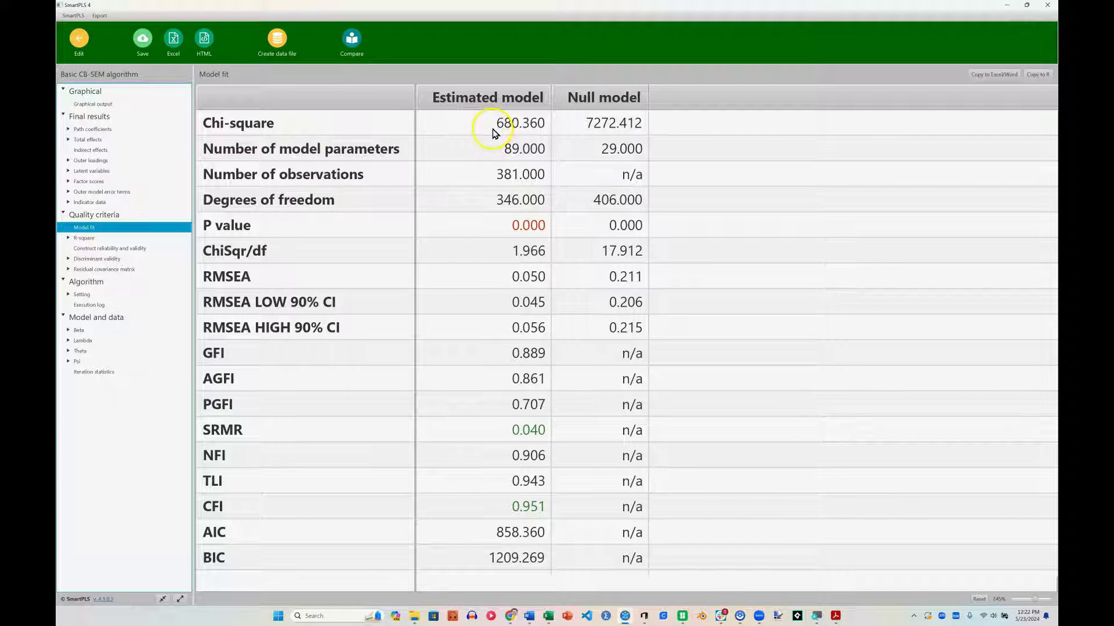
{"action": "left_click", "coordinate": [494, 133]}
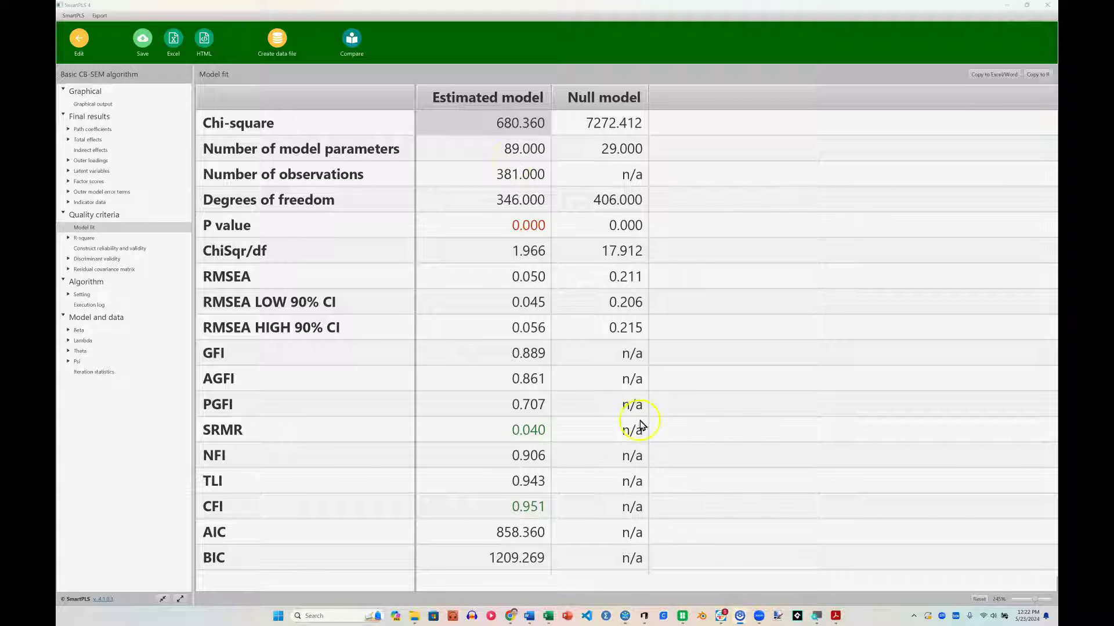
Step: In Excel, review the comparison table's base (zeros), equal and free model rows
{"action": "mouse_move", "coordinate": [550, 616]}
{"action": "left_click", "coordinate": [565, 580]}
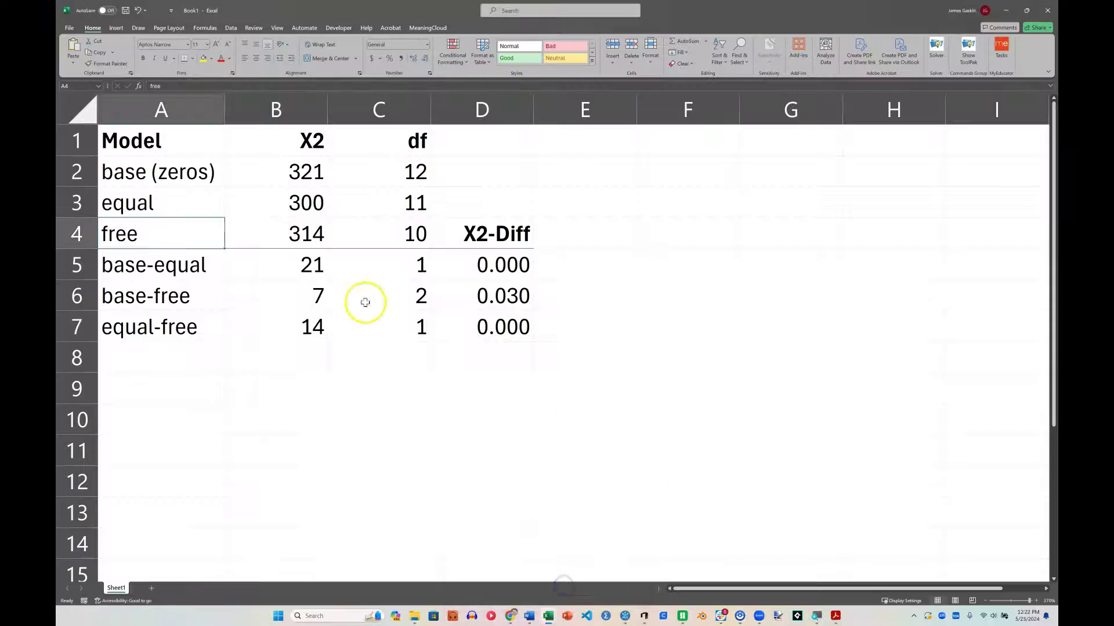
{"action": "left_click_drag", "start_coordinate": [211, 152], "coordinate": [522, 326]}
{"action": "left_click", "coordinate": [607, 330]}
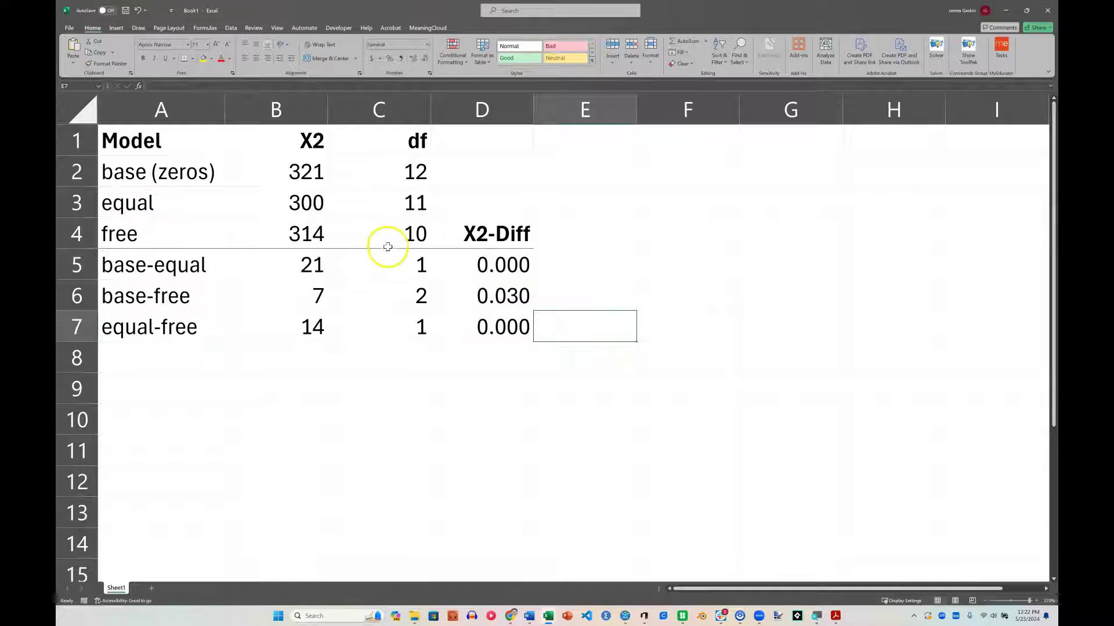
{"action": "left_click_drag", "start_coordinate": [153, 170], "coordinate": [162, 231]}
{"action": "left_click", "coordinate": [148, 171]}
{"action": "left_click", "coordinate": [147, 205]}
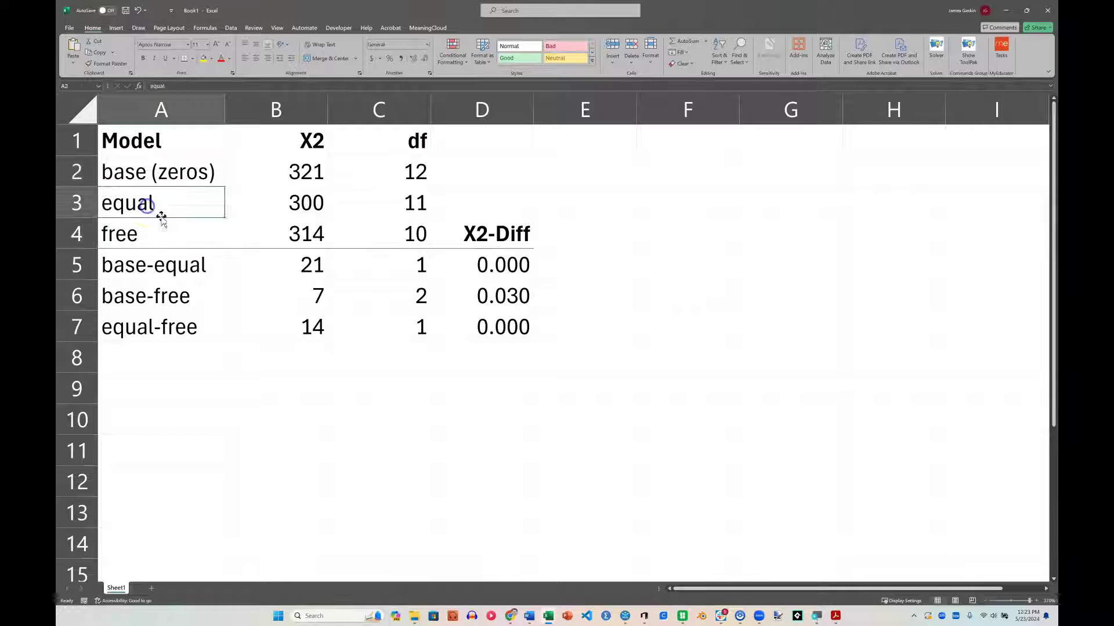
{"action": "left_click", "coordinate": [164, 229]}
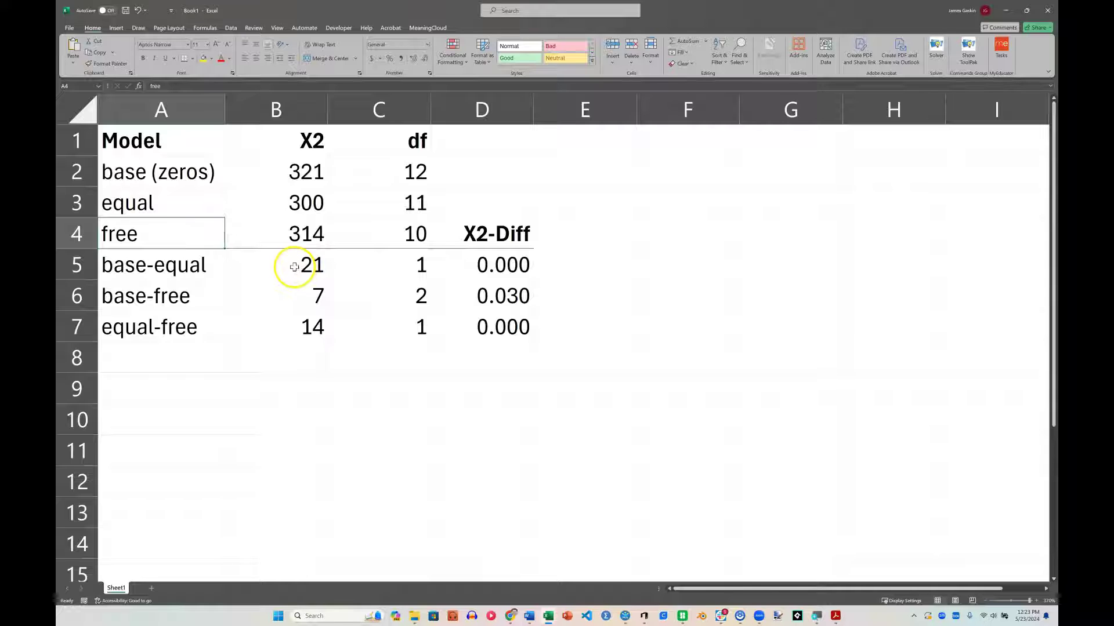
Step: Inspect the formulas B5 =ABS(B2-B3), C5 and D5 =CHISQ.DIST.RT(B5,C5)
{"action": "left_click", "coordinate": [295, 266]}
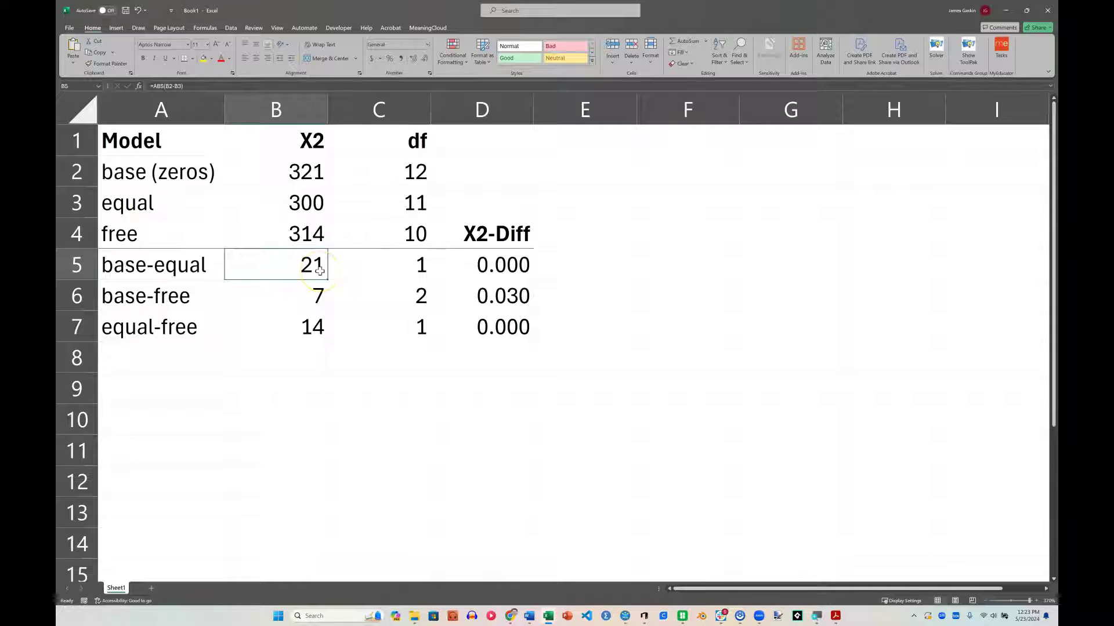
{"action": "double_click", "coordinate": [319, 271]}
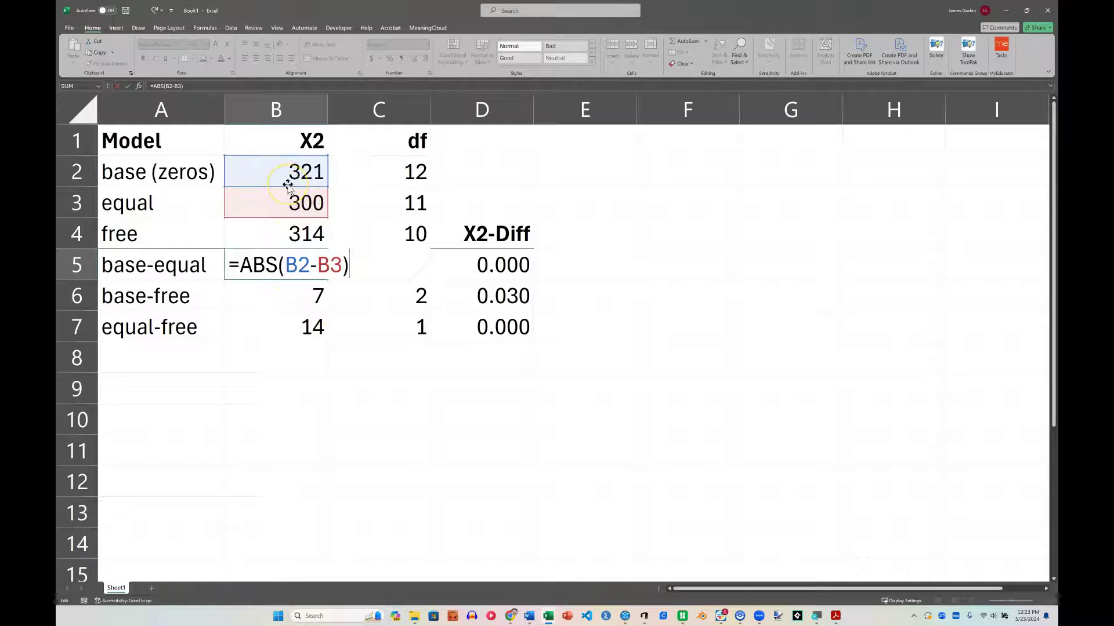
{"action": "key", "text": "Escape"}
{"action": "left_click", "coordinate": [416, 269]}
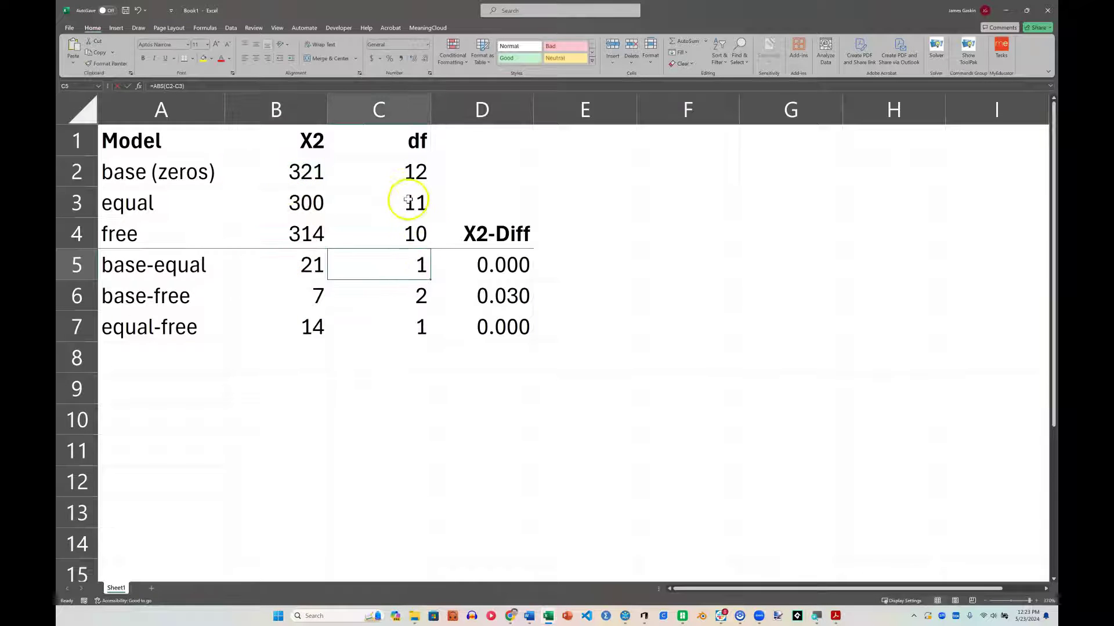
{"action": "left_click", "coordinate": [506, 277]}
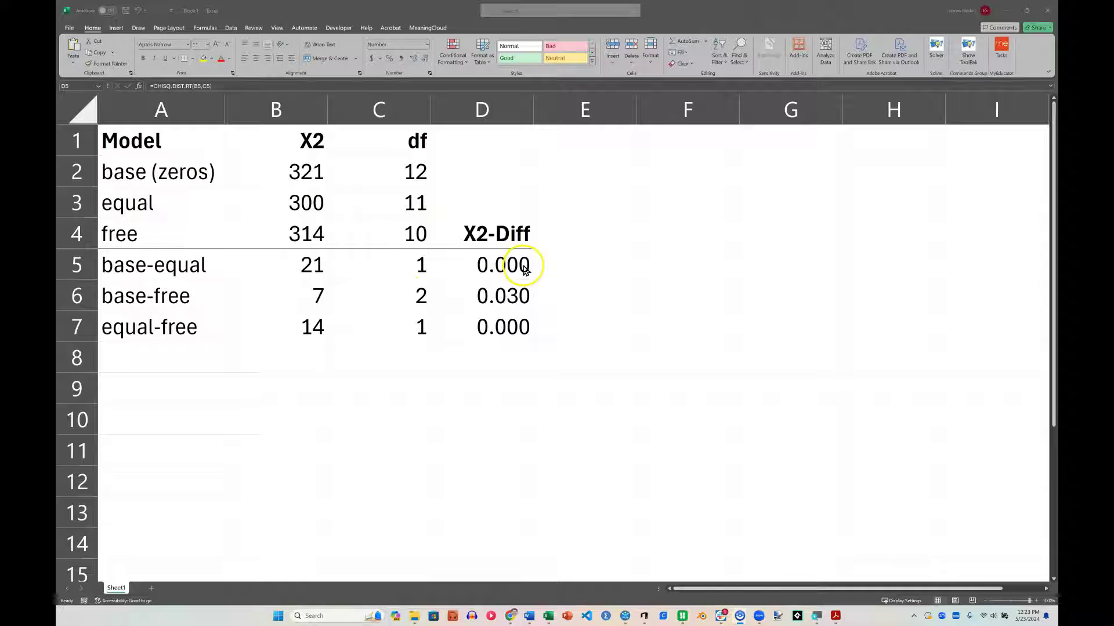
{"action": "key", "text": "F2"}
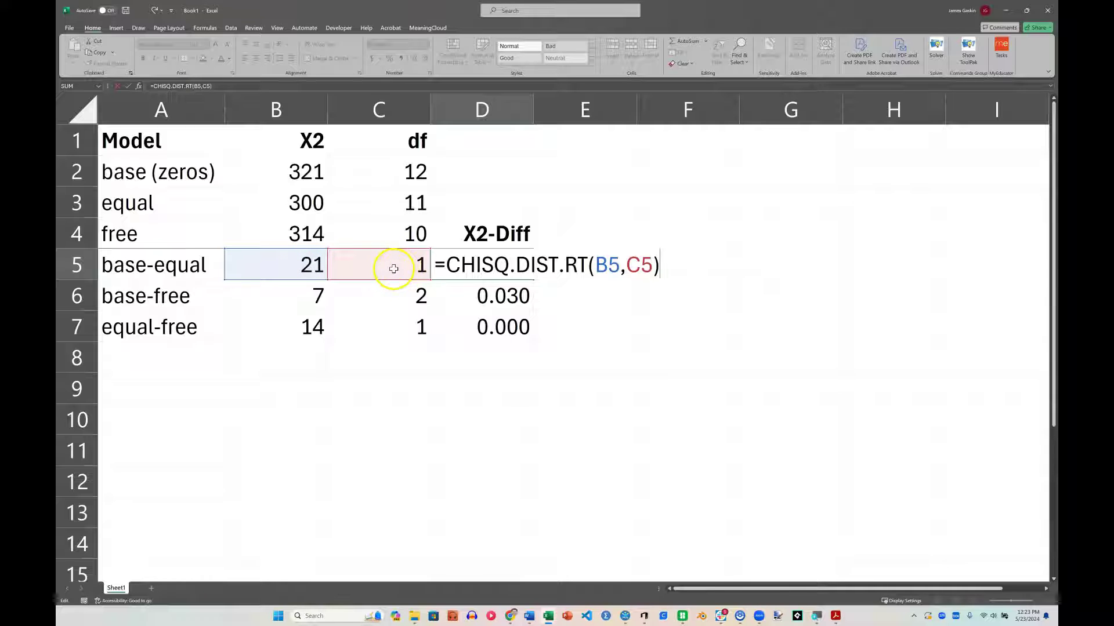
{"action": "key", "text": "ctrl+Return"}
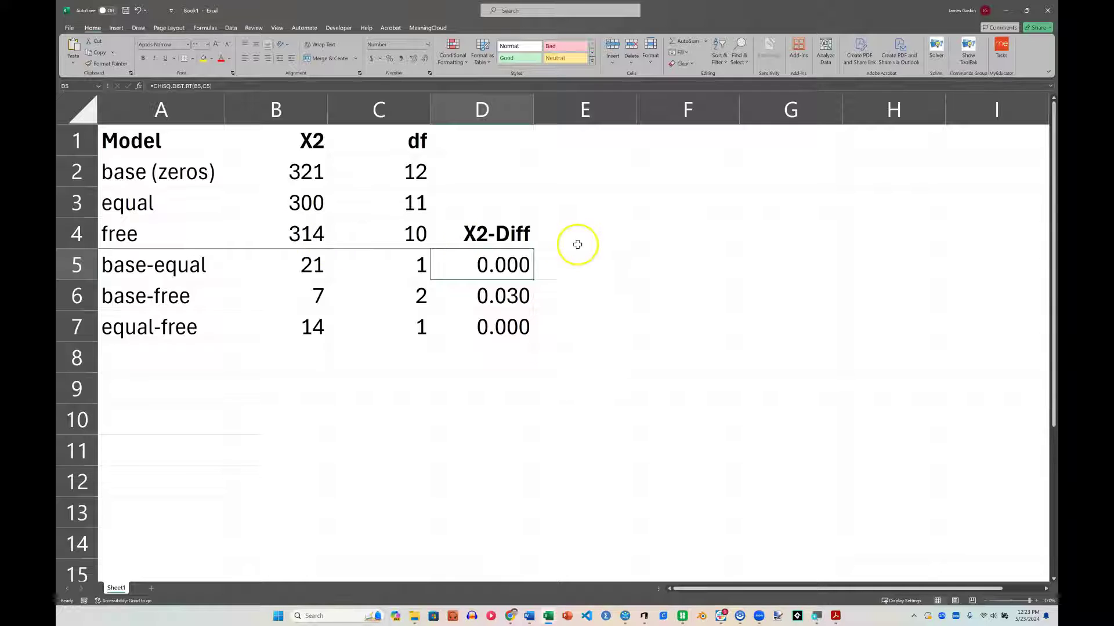
{"action": "left_click", "coordinate": [296, 234]}
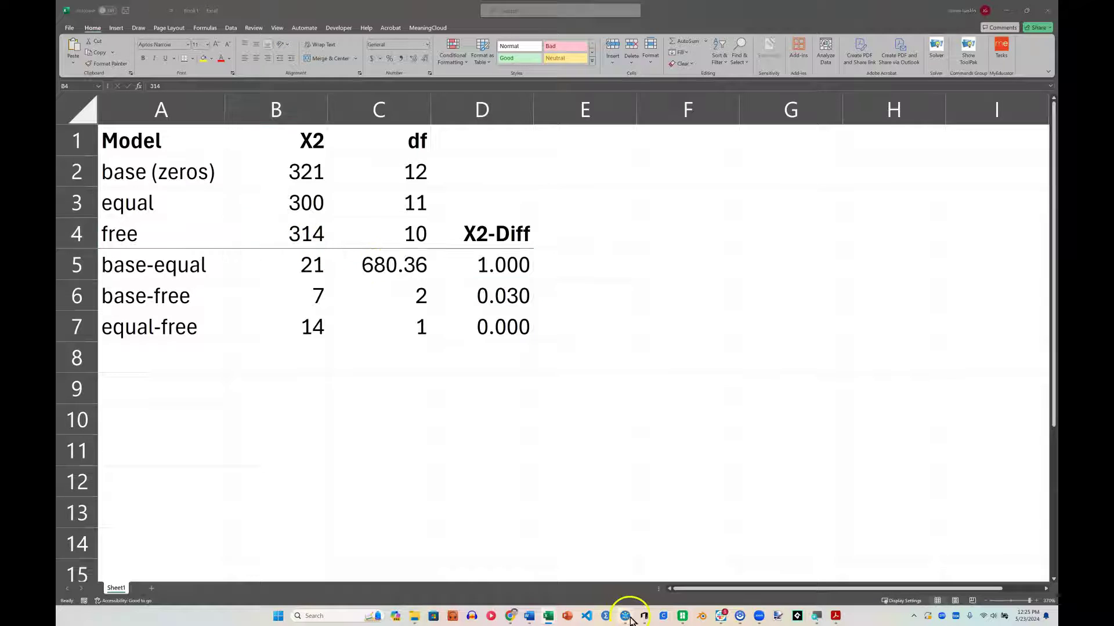
Step: Enter the free model's chi-square 680.36 in B4 of the Excel table
{"action": "left_click", "coordinate": [625, 616]}
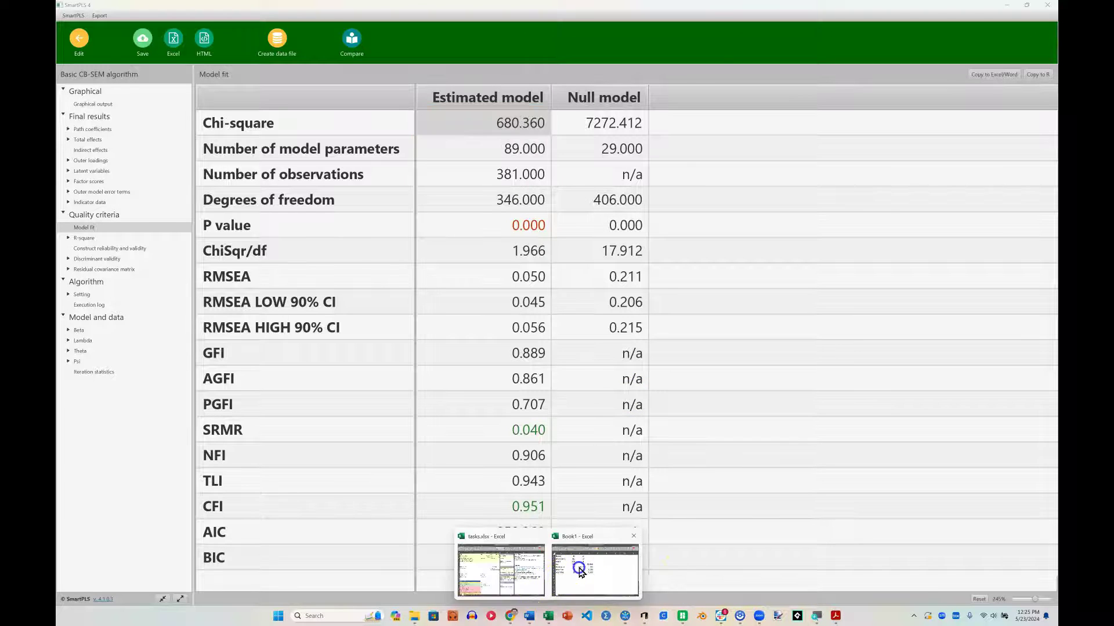
{"action": "left_click", "coordinate": [548, 616]}
{"action": "left_click", "coordinate": [293, 227]}
{"action": "type", "text": "6"}
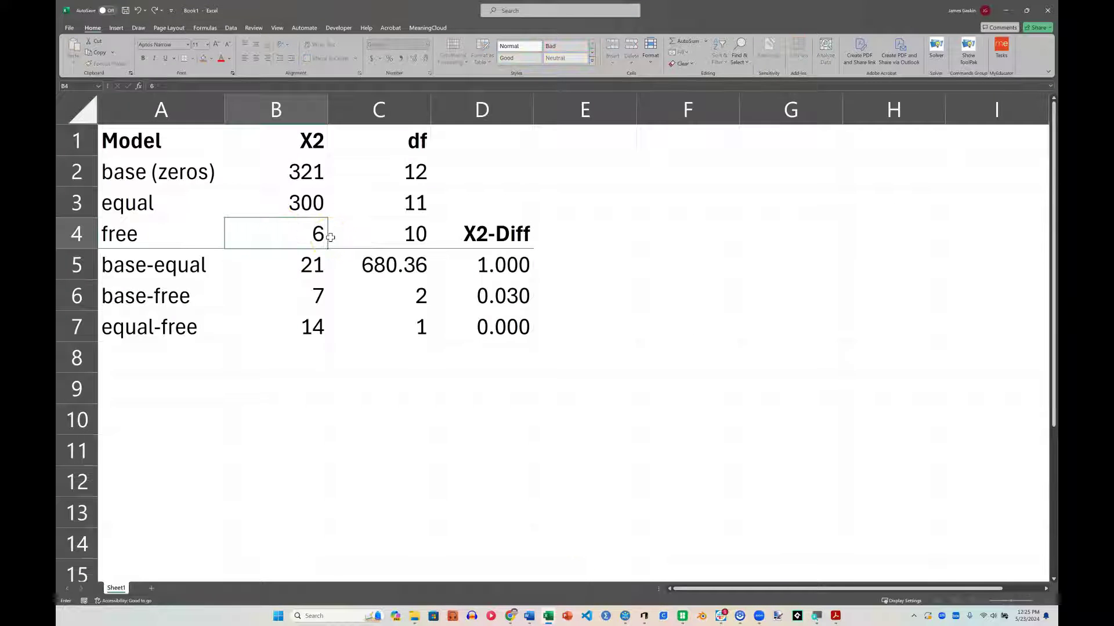
{"action": "type", "text": "80.36"}
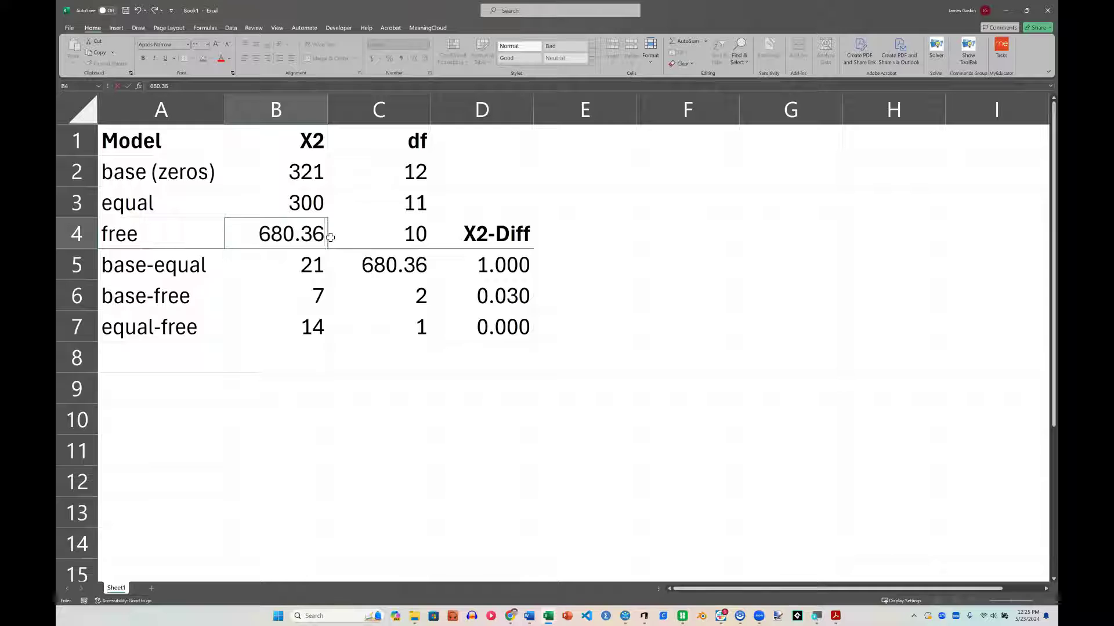
{"action": "key", "text": "Tab"}
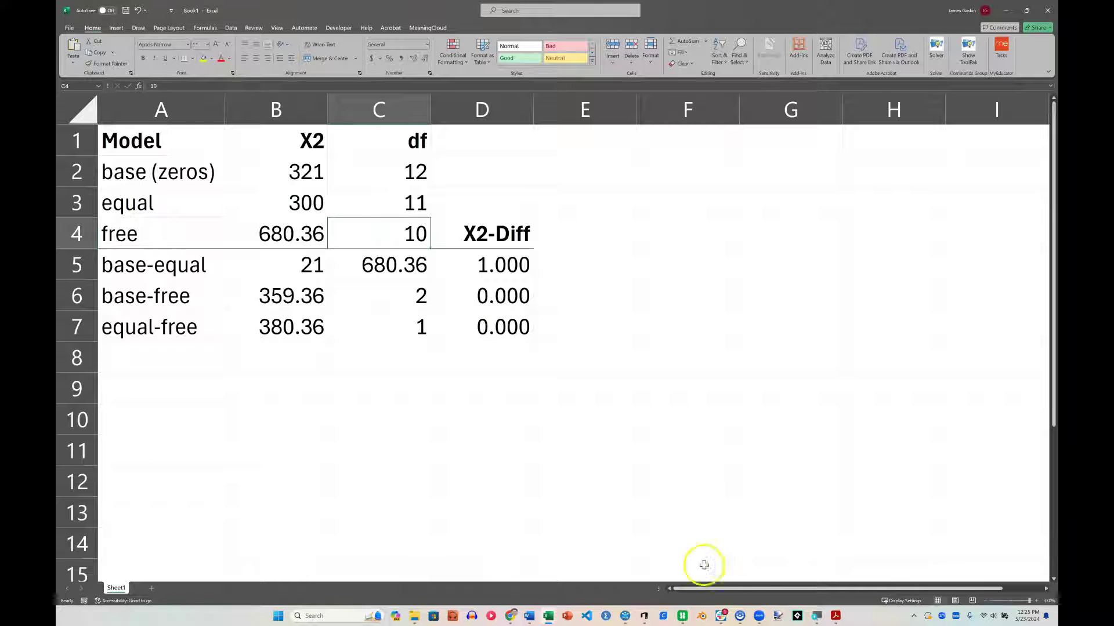
Step: Enter 346 degrees of freedom in C4, then return to the SmartPLS model diagram
{"action": "left_click", "coordinate": [625, 617]}
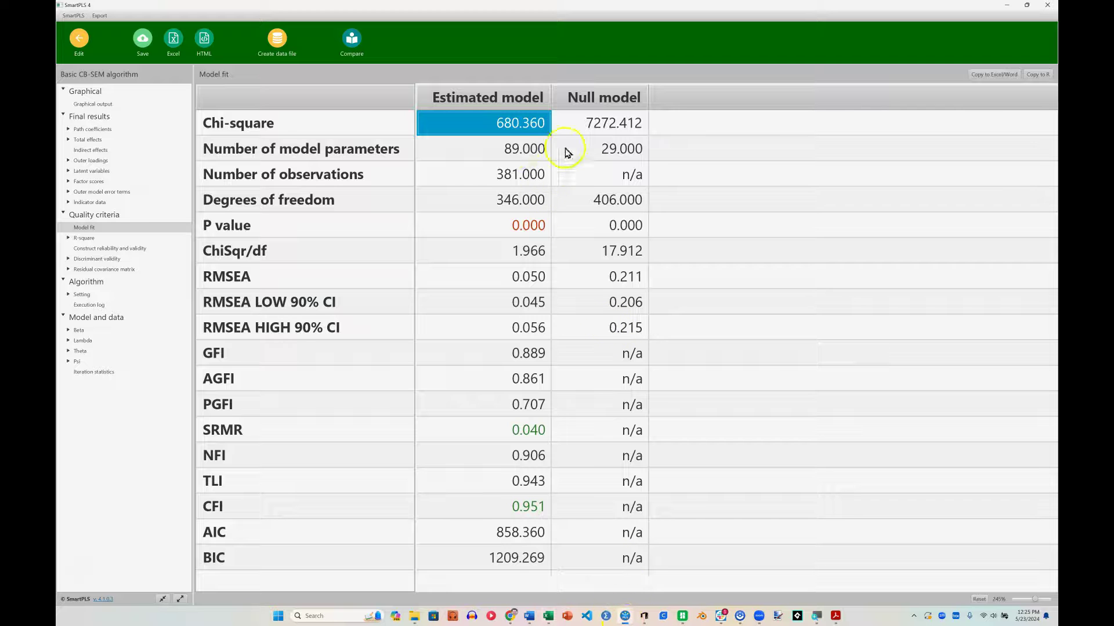
{"action": "left_click", "coordinate": [522, 206]}
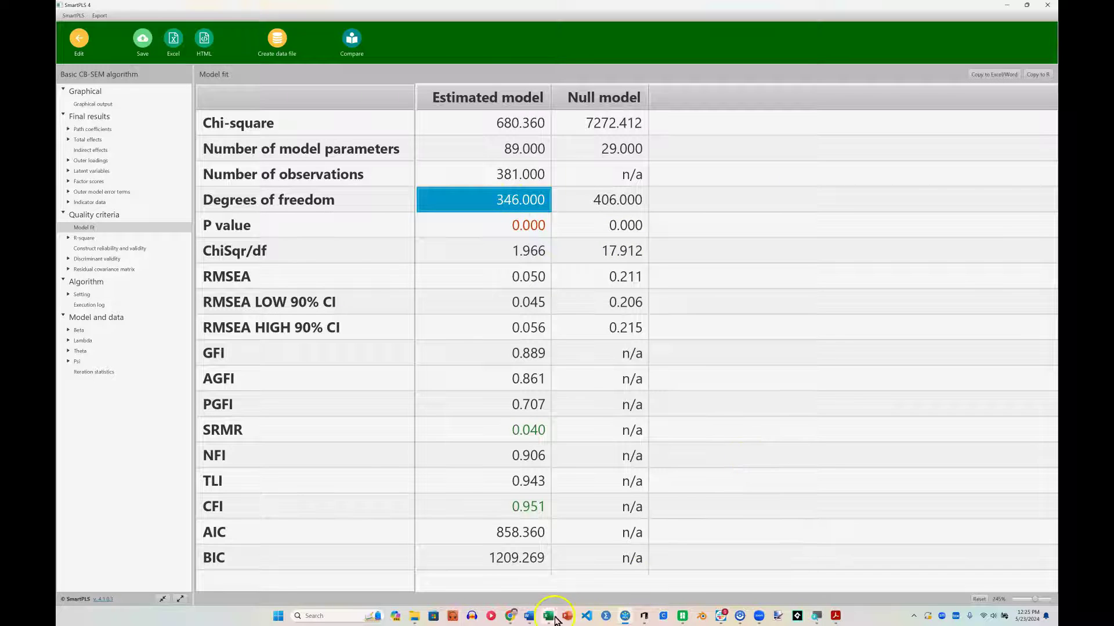
{"action": "key", "text": "alt+Tab"}
{"action": "type", "text": "3"}
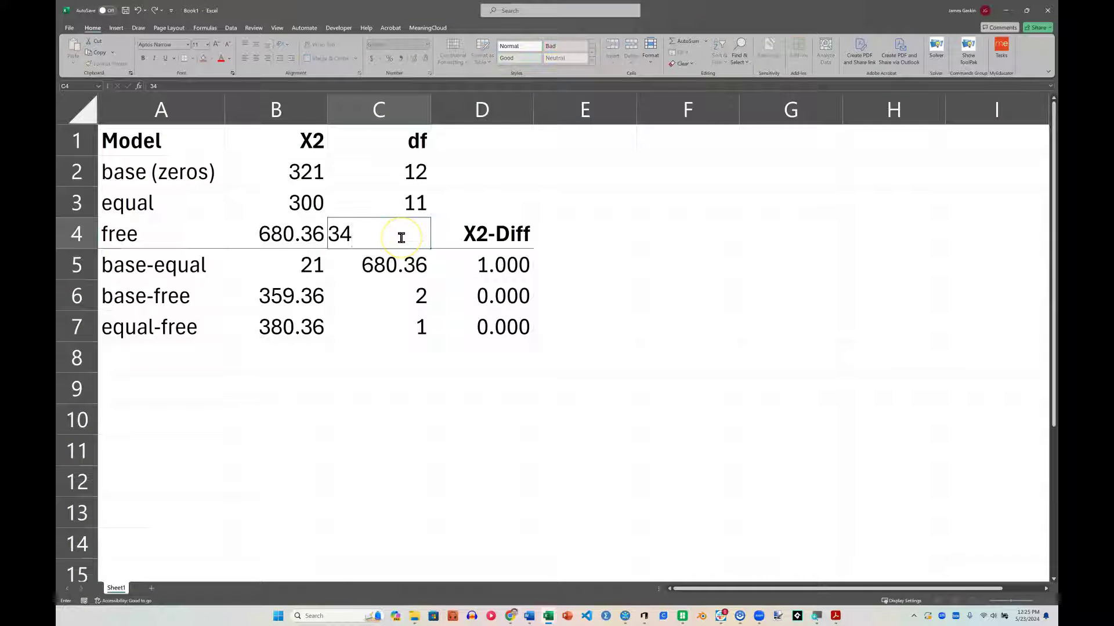
{"action": "key", "text": "Tab"}
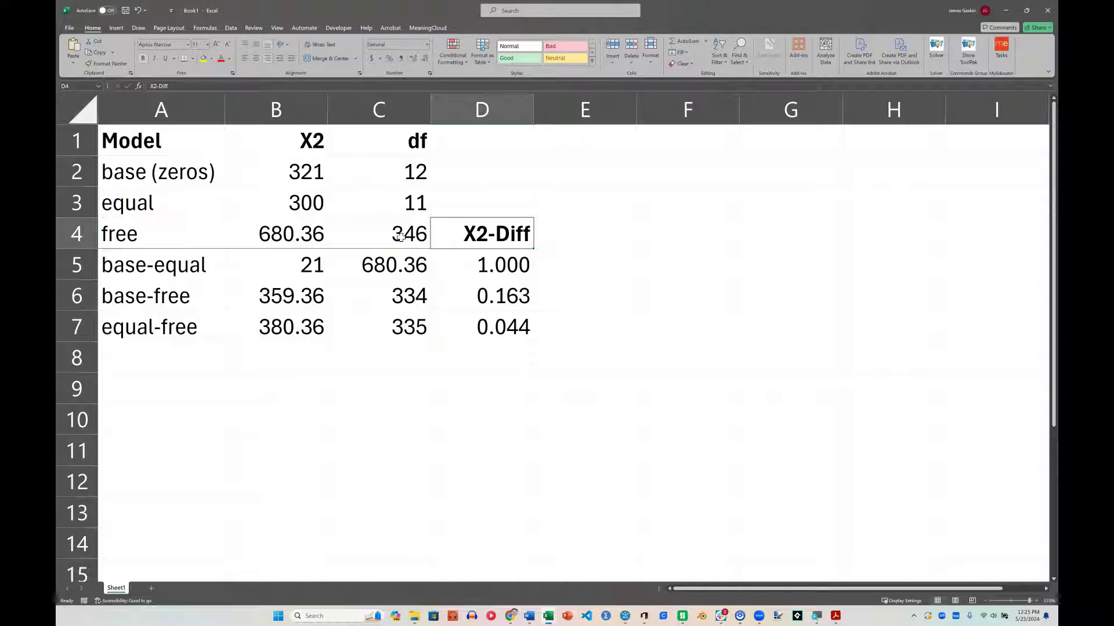
{"action": "left_click", "coordinate": [685, 618]}
{"action": "left_click", "coordinate": [79, 38]}
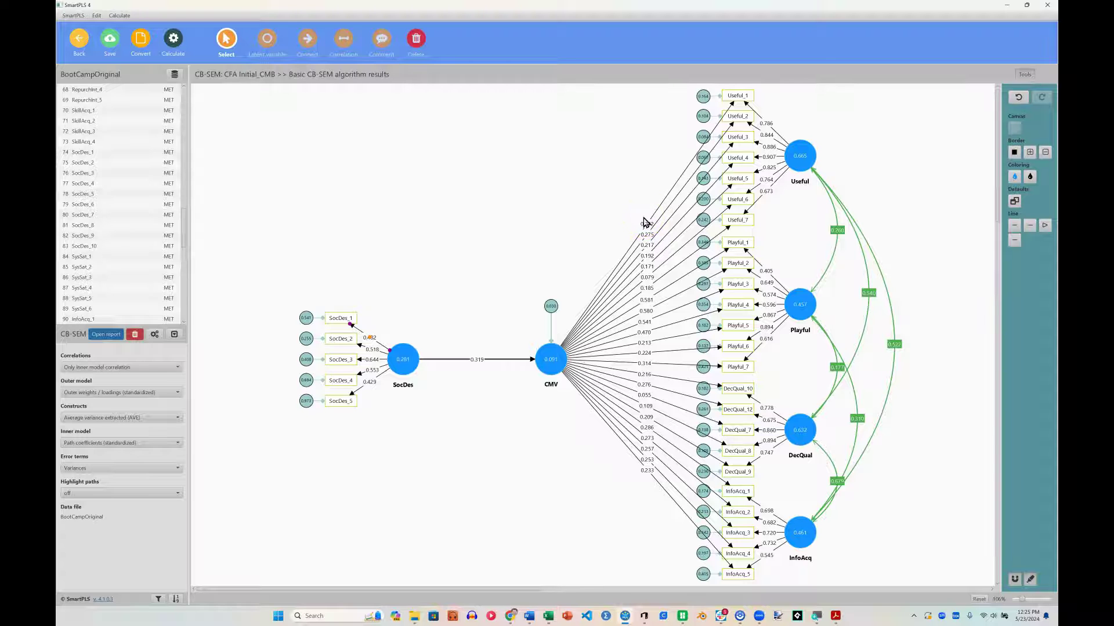
Step: Give the first CMV loading paths the shared constraint label a
{"action": "double_click", "coordinate": [671, 191]}
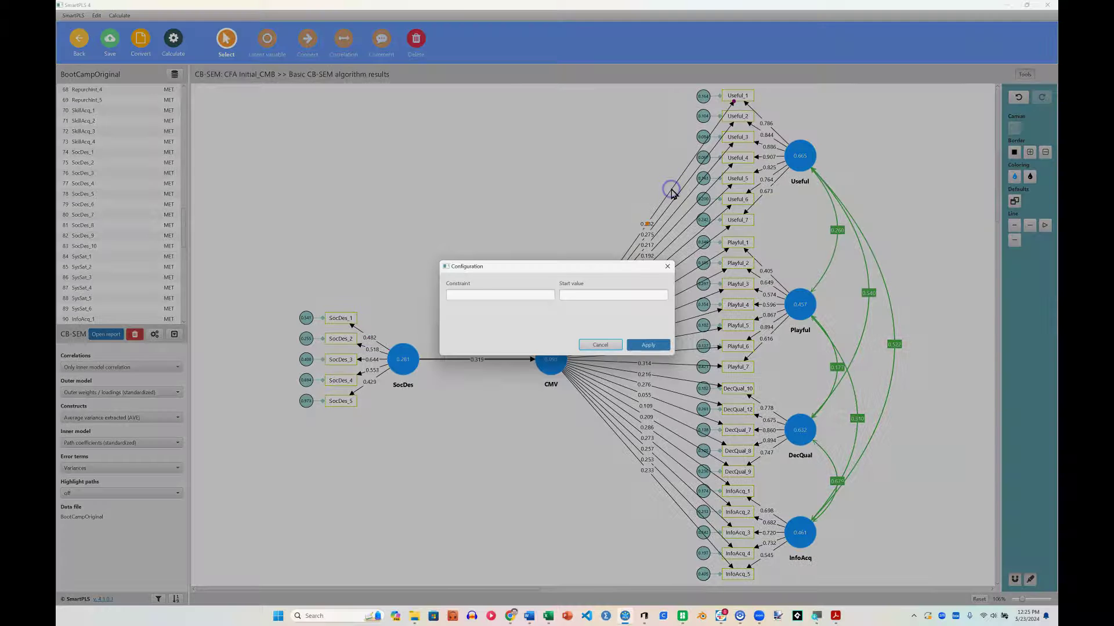
{"action": "left_click", "coordinate": [476, 296]}
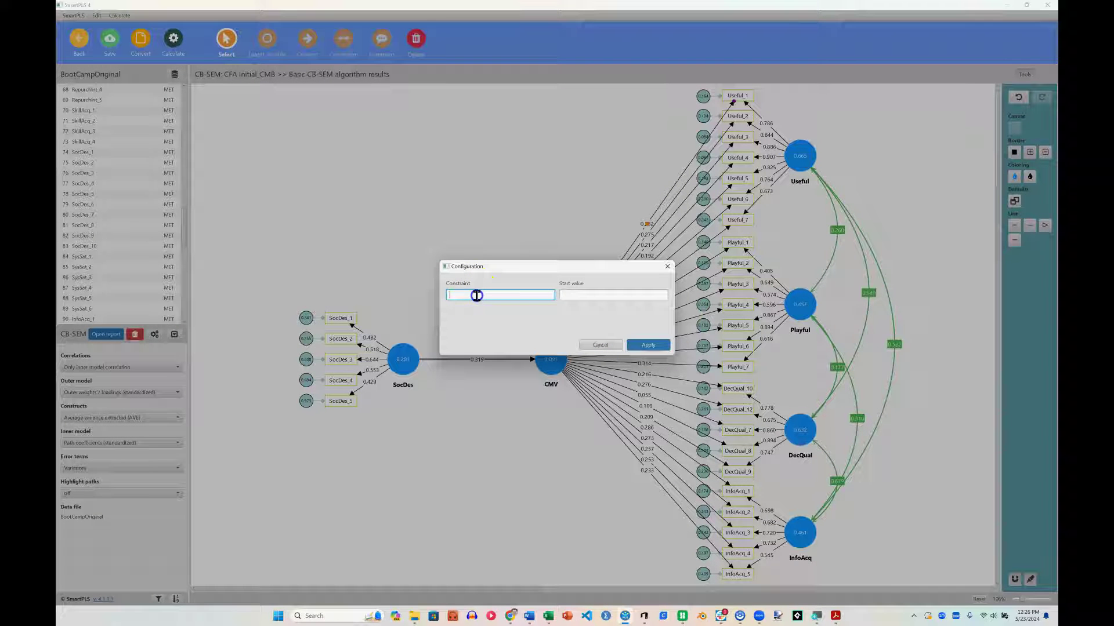
{"action": "left_click", "coordinate": [649, 346]}
{"action": "double_click", "coordinate": [659, 221]}
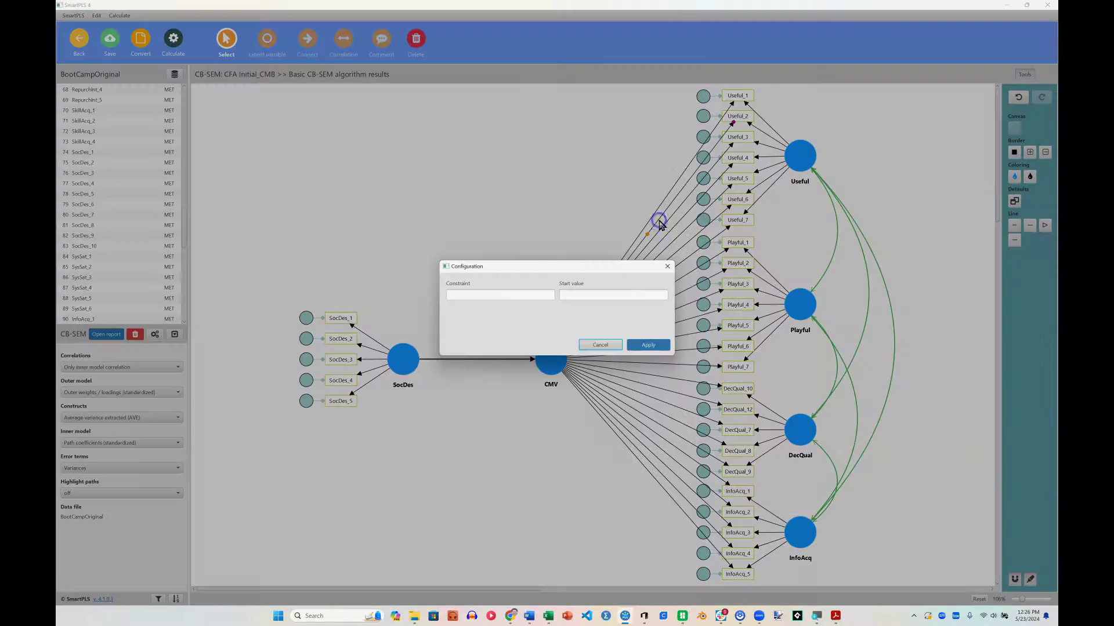
{"action": "left_click", "coordinate": [506, 295]}
{"action": "type", "text": "a"}
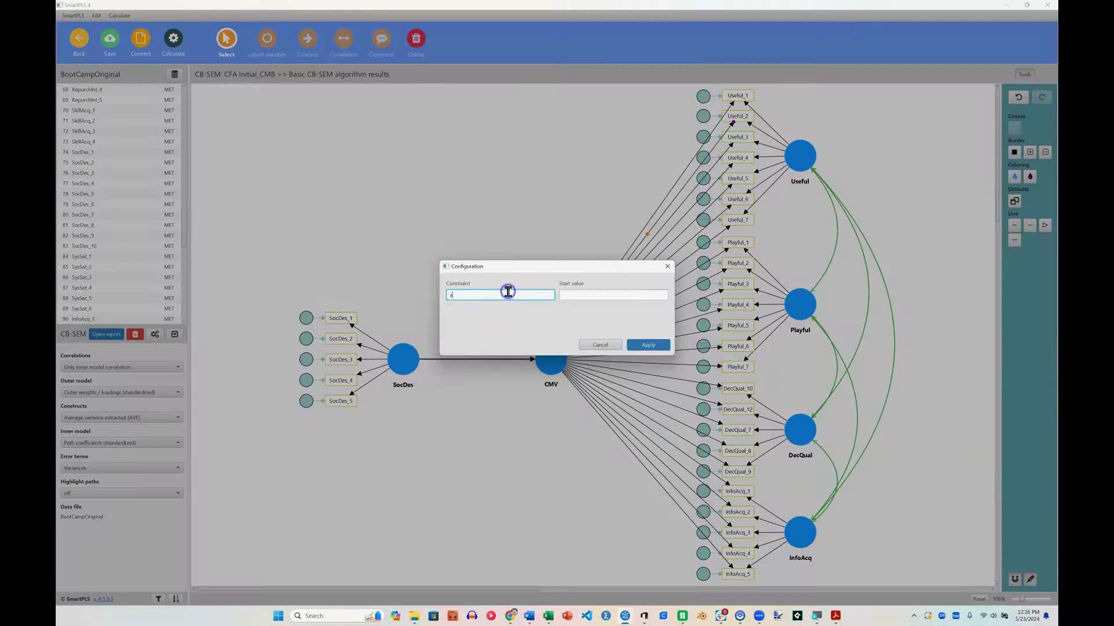
{"action": "left_click", "coordinate": [648, 347]}
{"action": "double_click", "coordinate": [678, 266]}
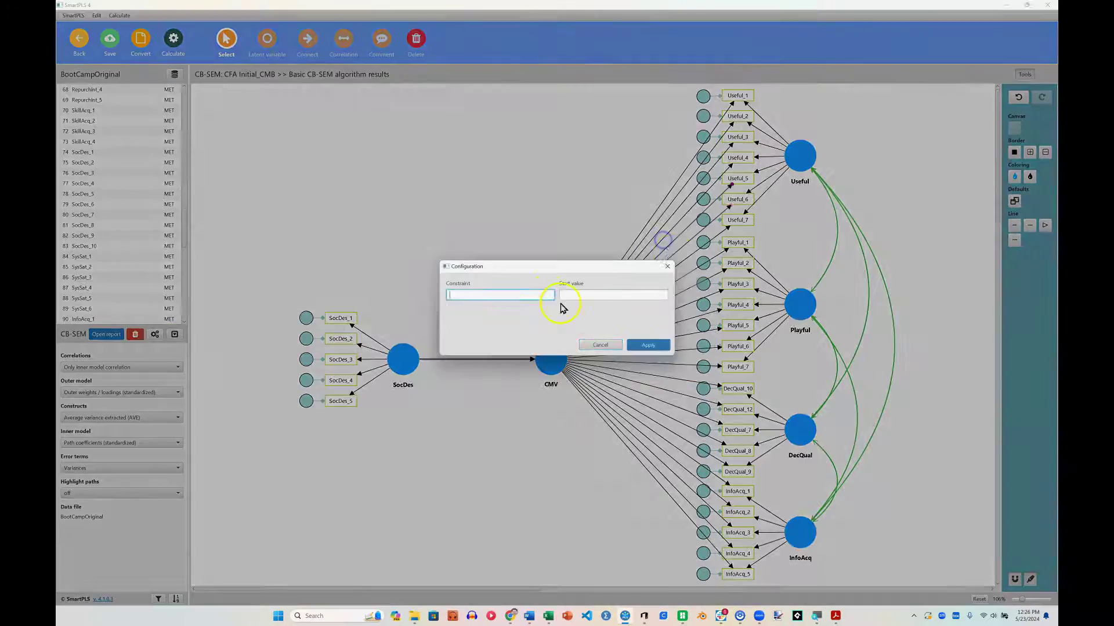
{"action": "left_click", "coordinate": [667, 267]}
Step: Apply constraint a to the remaining CMV paths, including Playful_7 and the InfoAcq indicators
{"action": "double_click", "coordinate": [664, 301]}
{"action": "left_click", "coordinate": [464, 295]}
{"action": "left_click", "coordinate": [654, 362]}
{"action": "double_click", "coordinate": [658, 367]}
{"action": "left_click", "coordinate": [659, 427]}
{"action": "double_click", "coordinate": [659, 427]}
{"action": "left_click", "coordinate": [654, 446]}
{"action": "double_click", "coordinate": [654, 447]}
{"action": "left_click", "coordinate": [517, 293]}
{"action": "left_click", "coordinate": [527, 418]}
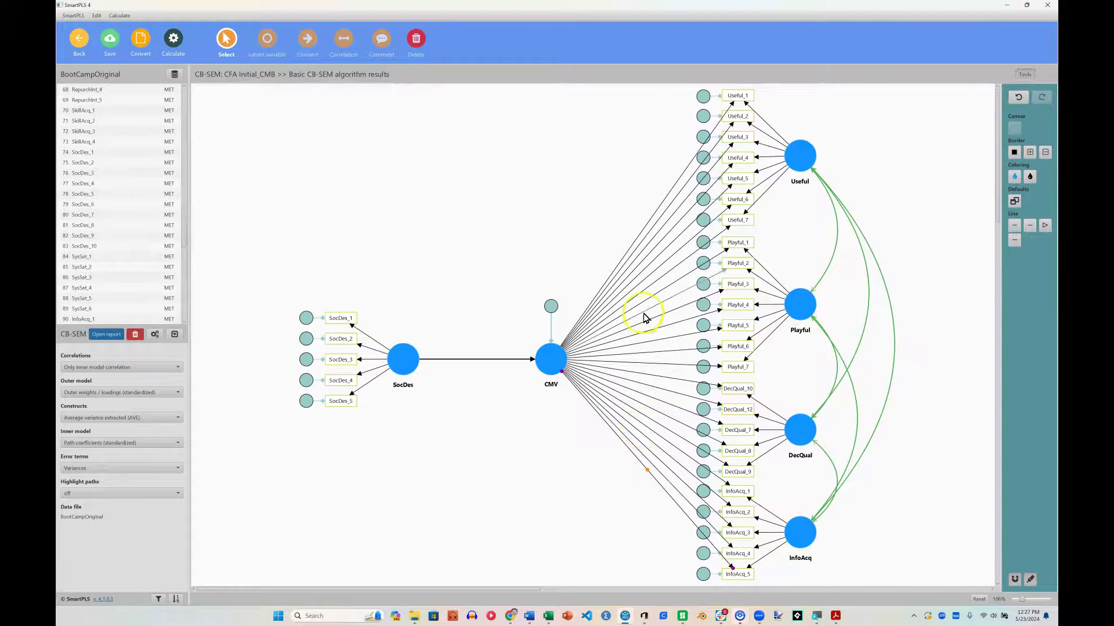
{"action": "left_click", "coordinate": [508, 479]}
Step: Run the basic CB-SEM algorithm on the equal-loadings CMV model
{"action": "left_click", "coordinate": [172, 39]}
{"action": "left_click", "coordinate": [217, 66]}
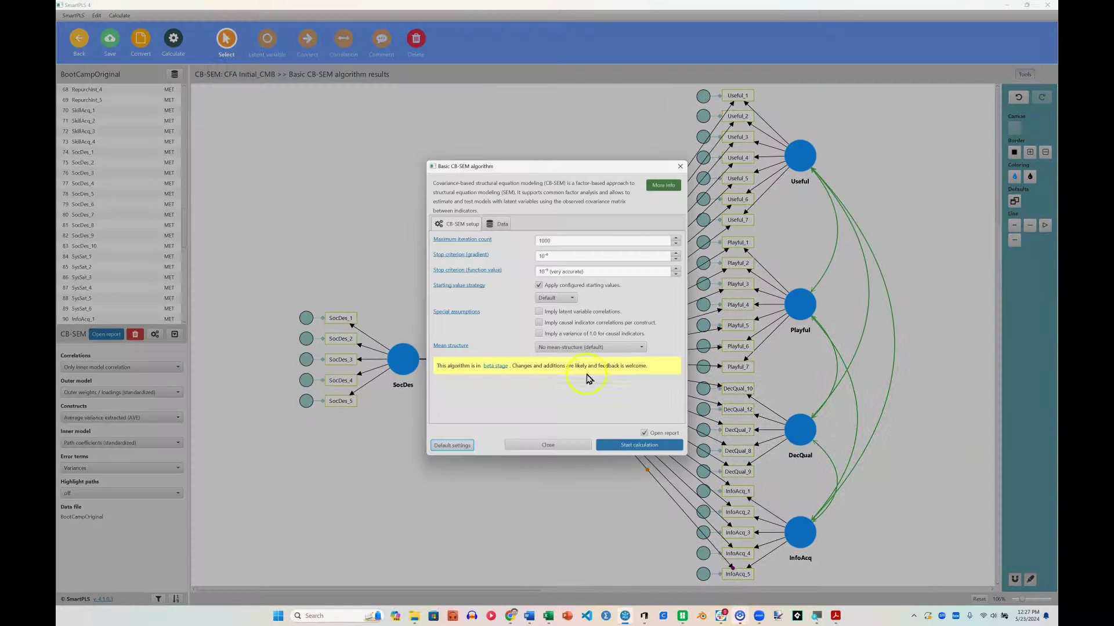
{"action": "left_click", "coordinate": [635, 444]}
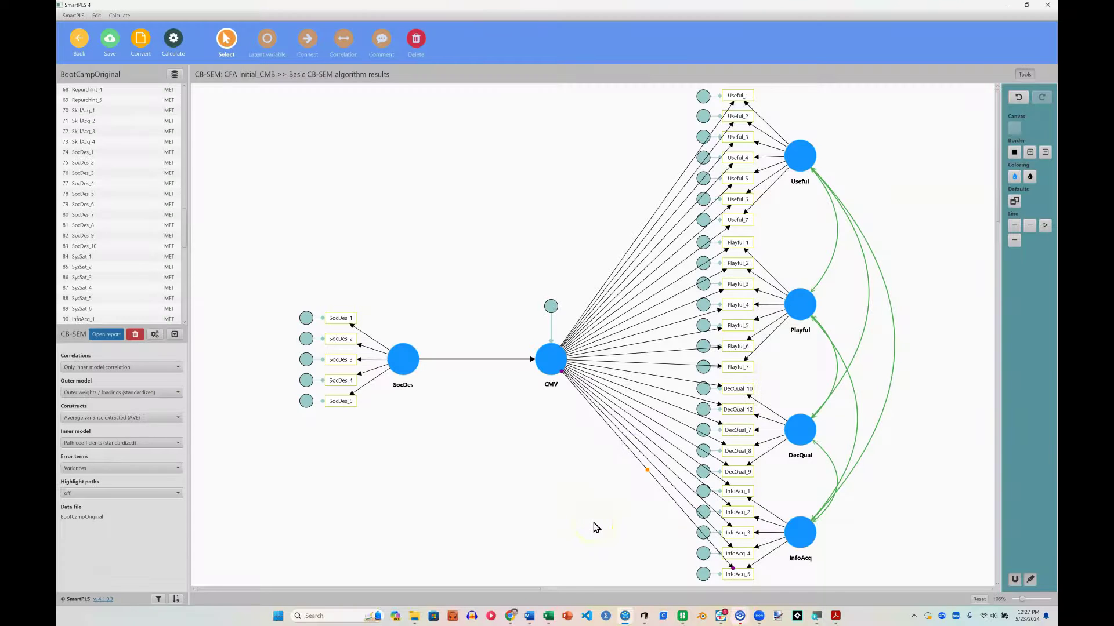
{"action": "left_click", "coordinate": [586, 509]}
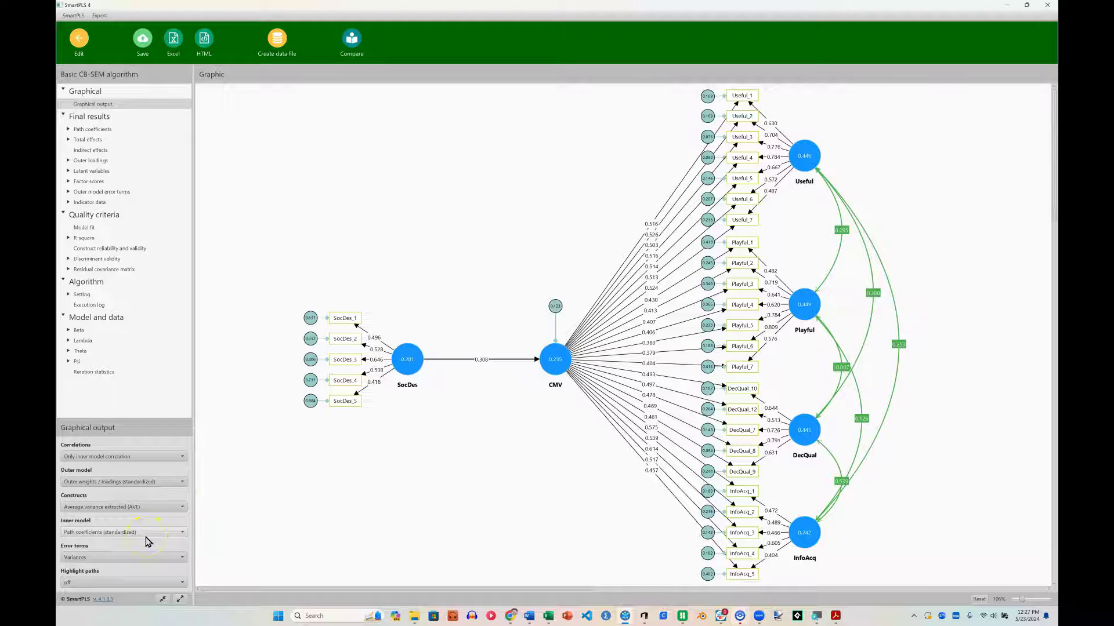
Step: Show unstandardized outer loadings and model fit (chi-square 778.670, 368 df), then select Excel cell B3
{"action": "left_click", "coordinate": [124, 482]}
{"action": "left_click", "coordinate": [129, 505]}
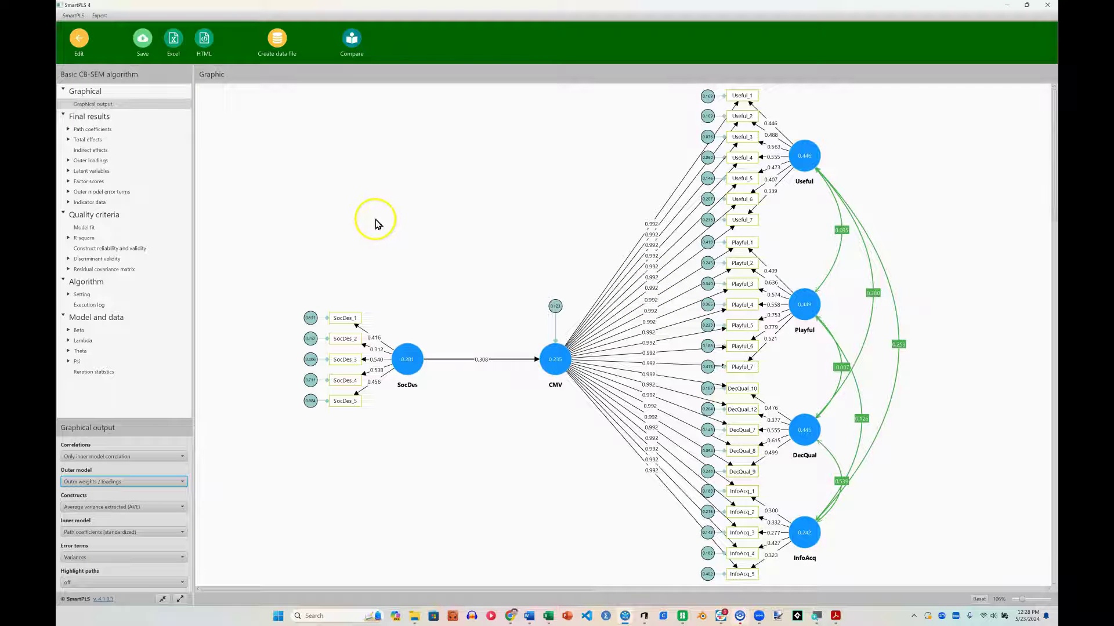
{"action": "left_click", "coordinate": [84, 229]}
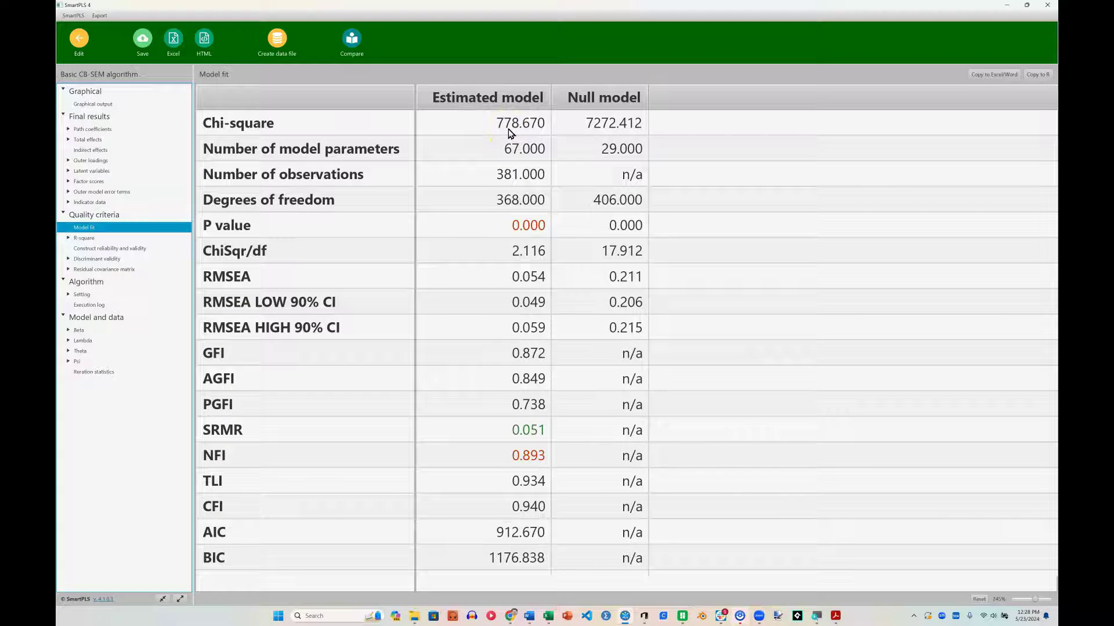
{"action": "key", "text": "alt+Tab"}
{"action": "left_click", "coordinate": [295, 206]}
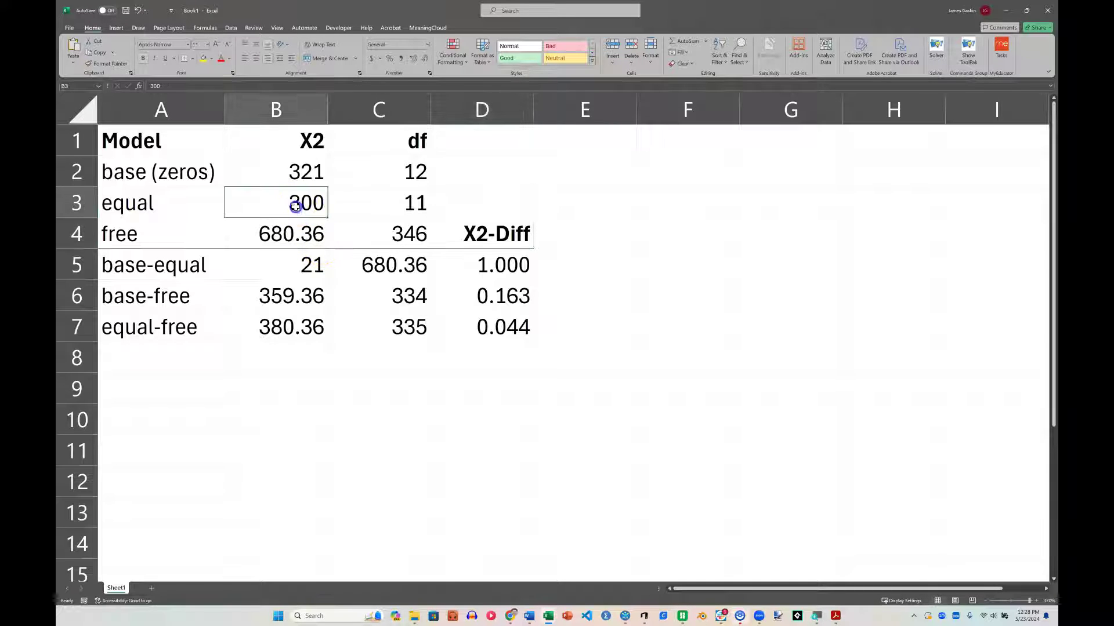
Step: Enter the equal model's chi-square 778.67 and 368 df, giving equal-free 98.31 on 22 df
{"action": "type", "text": "778.67"}
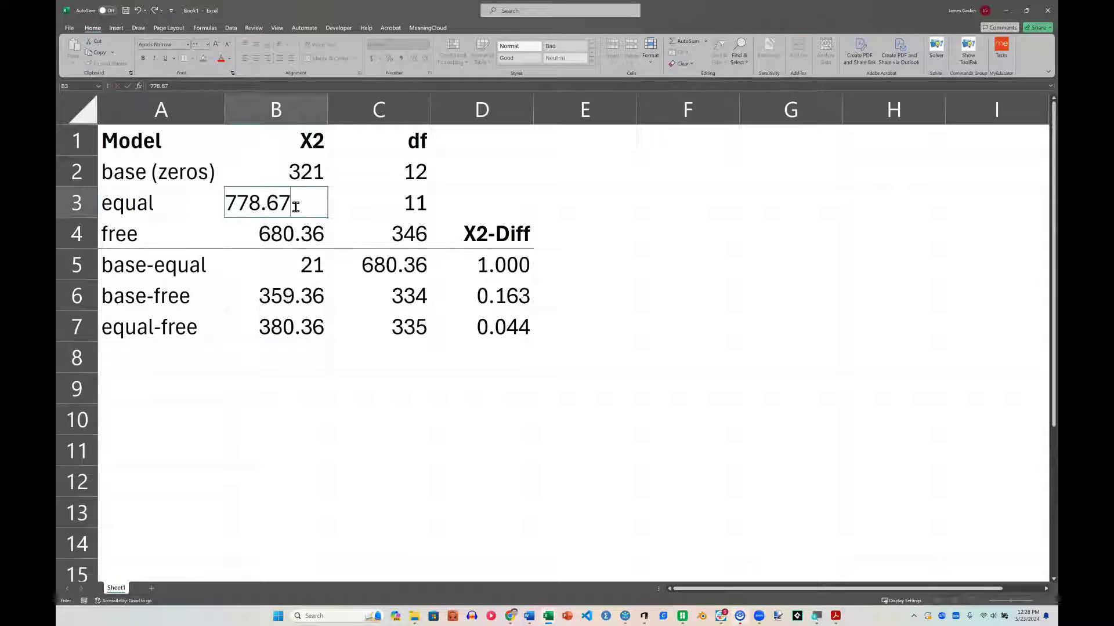
{"action": "key", "text": "Tab"}
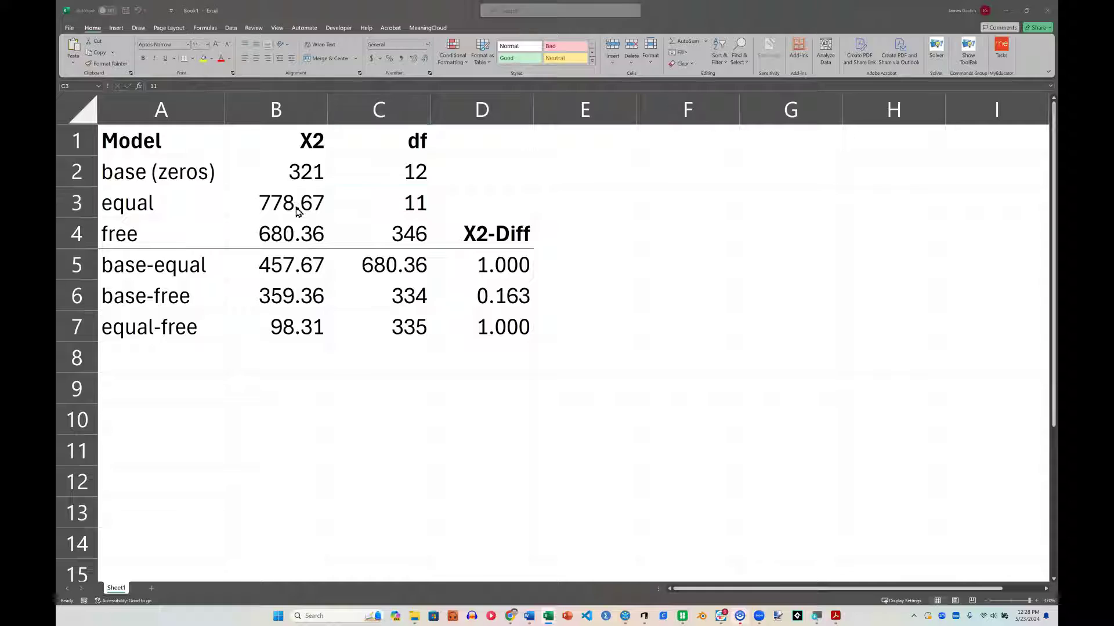
{"action": "key", "text": "alt+Tab"}
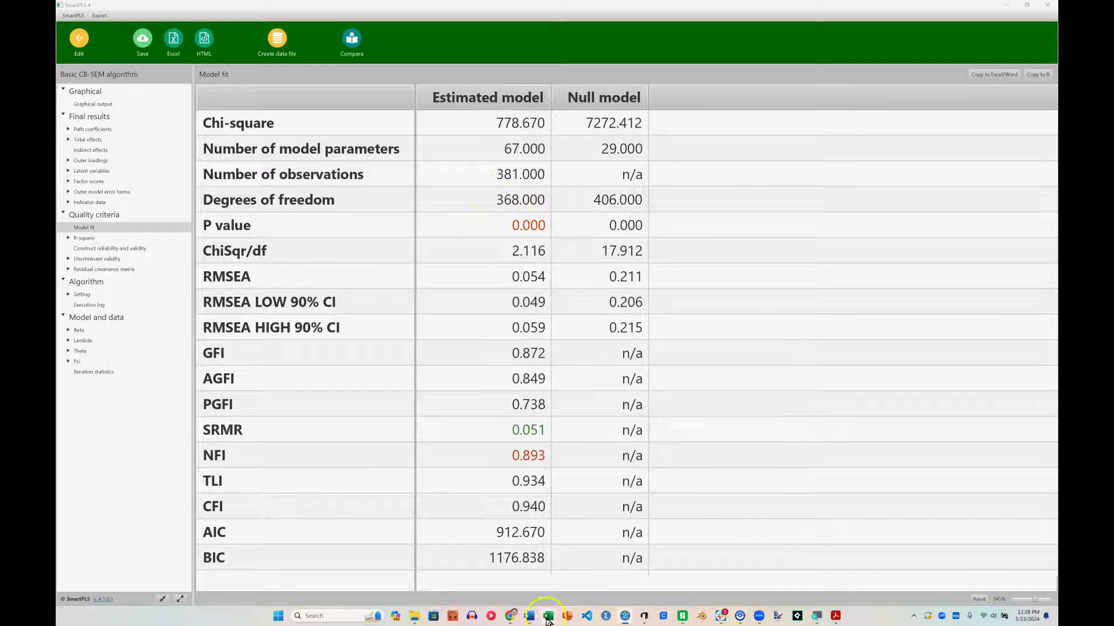
{"action": "key", "text": "alt+Tab"}
{"action": "type", "text": "368"}
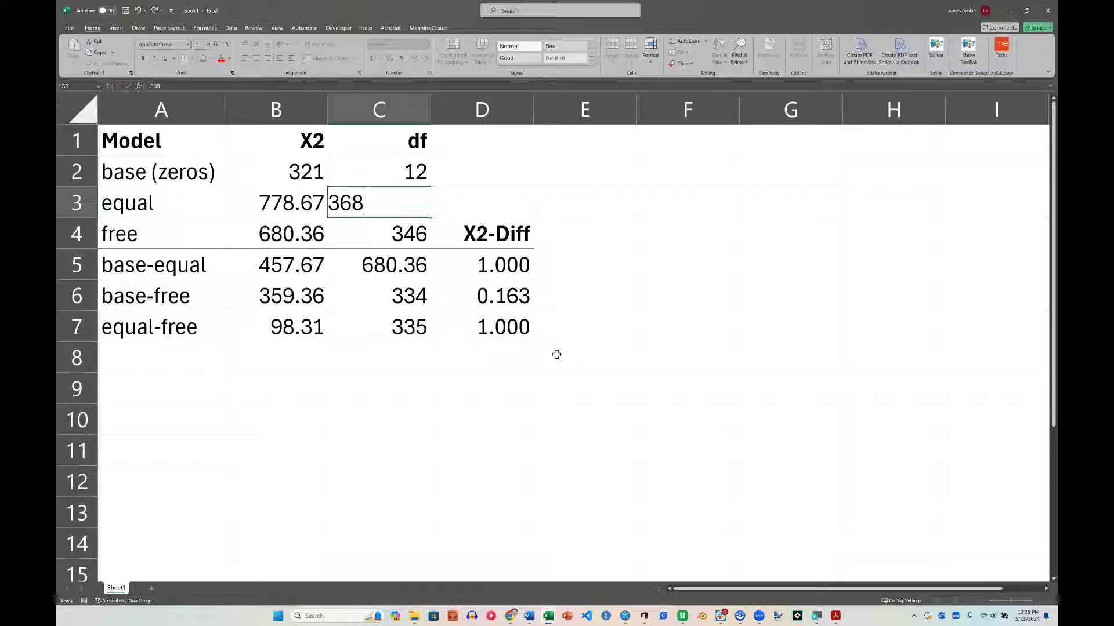
{"action": "key", "text": "Return"}
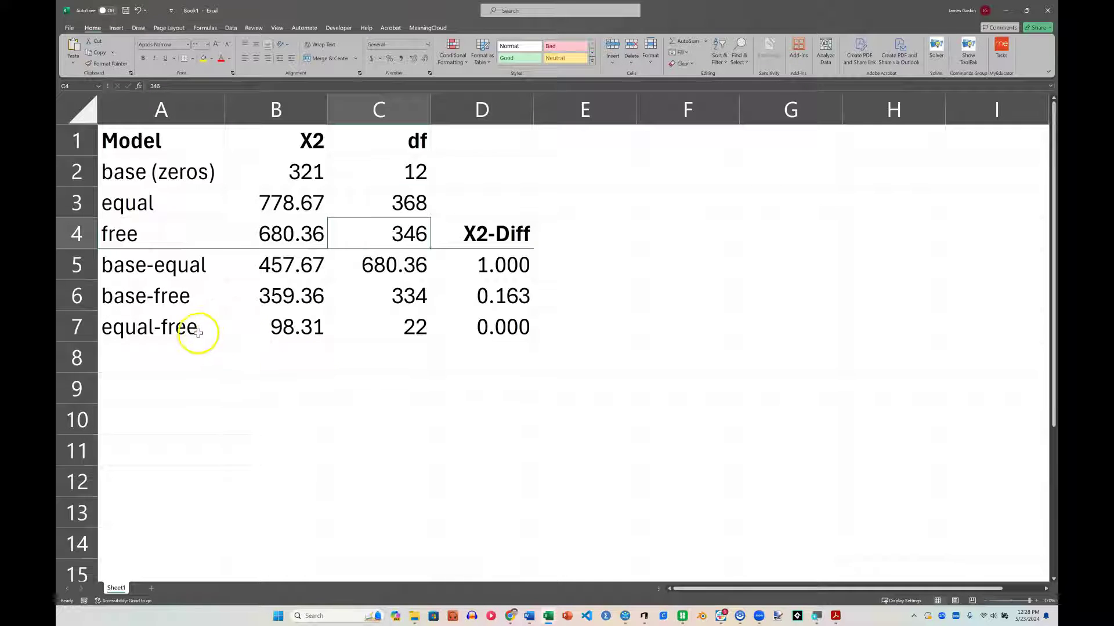
{"action": "left_click_drag", "start_coordinate": [194, 331], "coordinate": [489, 348]}
{"action": "left_click", "coordinate": [378, 358]}
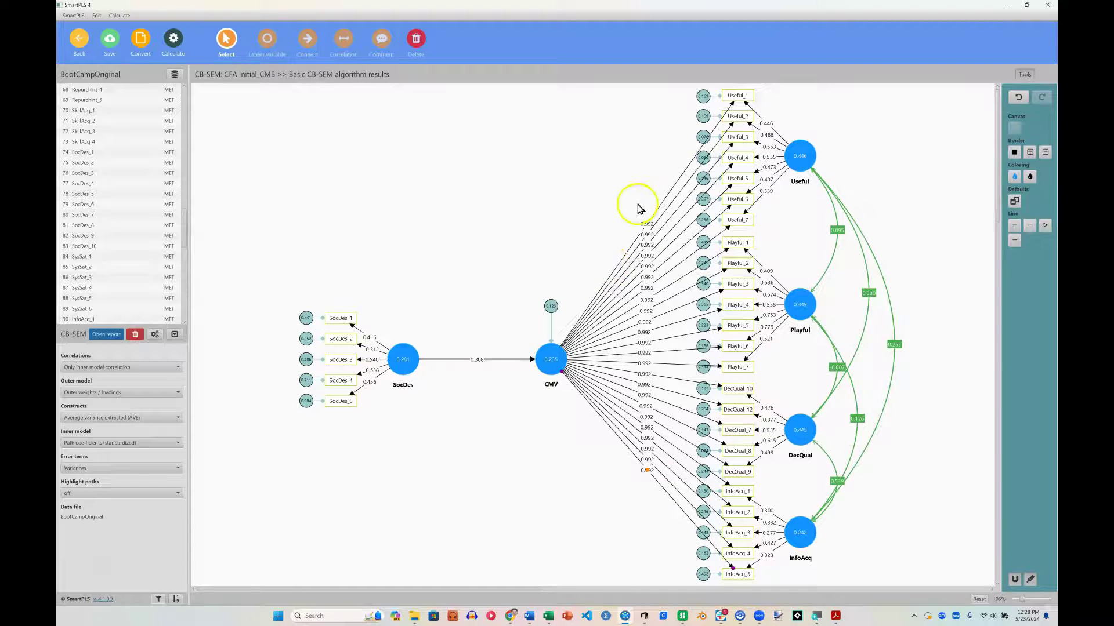
Step: Delete the equality constraint label 'a' from the CMV loading path and apply it
{"action": "double_click", "coordinate": [659, 216]}
{"action": "left_click", "coordinate": [638, 346]}
{"action": "double_click", "coordinate": [653, 227]}
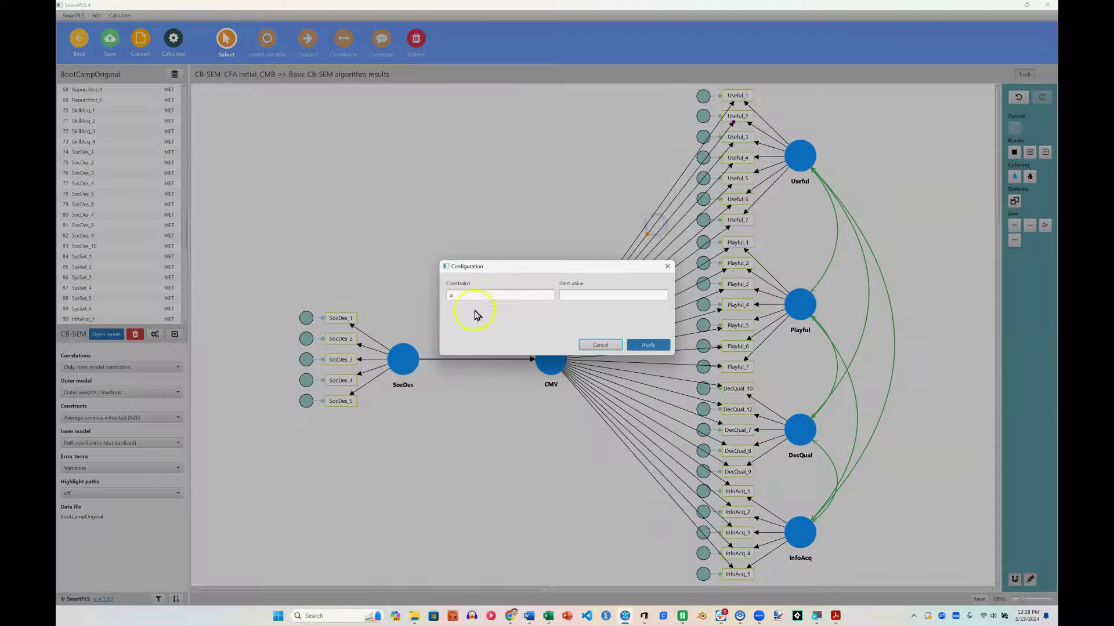
{"action": "left_click", "coordinate": [482, 294]}
{"action": "type", "text": "a"}
{"action": "key", "text": "BackSpace"}
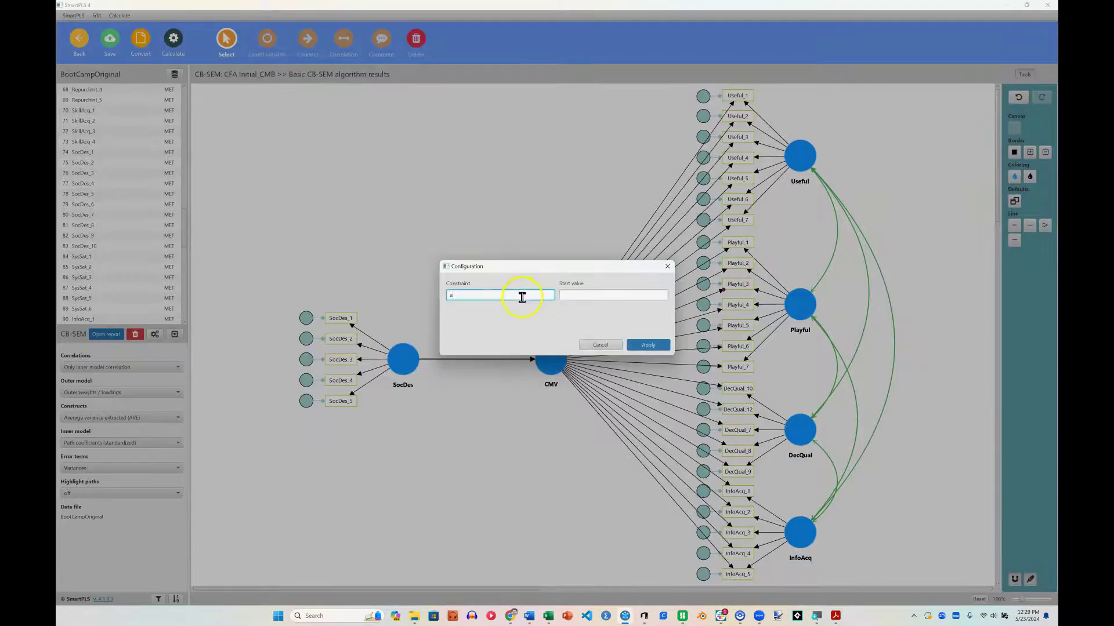
{"action": "left_click", "coordinate": [666, 343]}
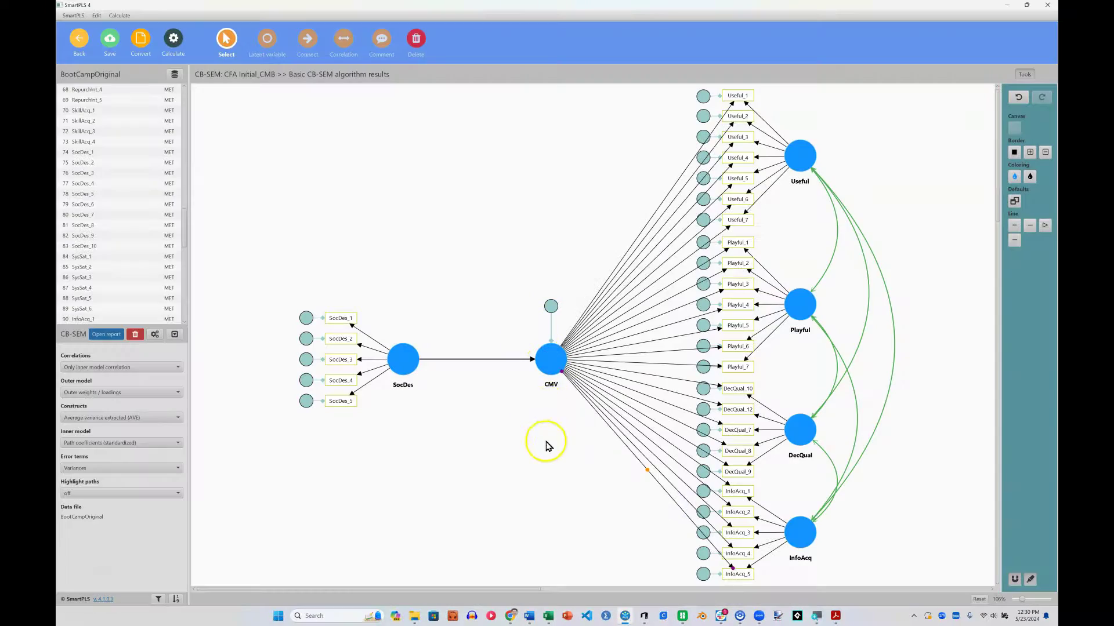
Step: Rerun basic CB-SEM, dismiss its singular matrix failure, and deselect the model
{"action": "left_click", "coordinate": [173, 38]}
{"action": "left_click", "coordinate": [207, 67]}
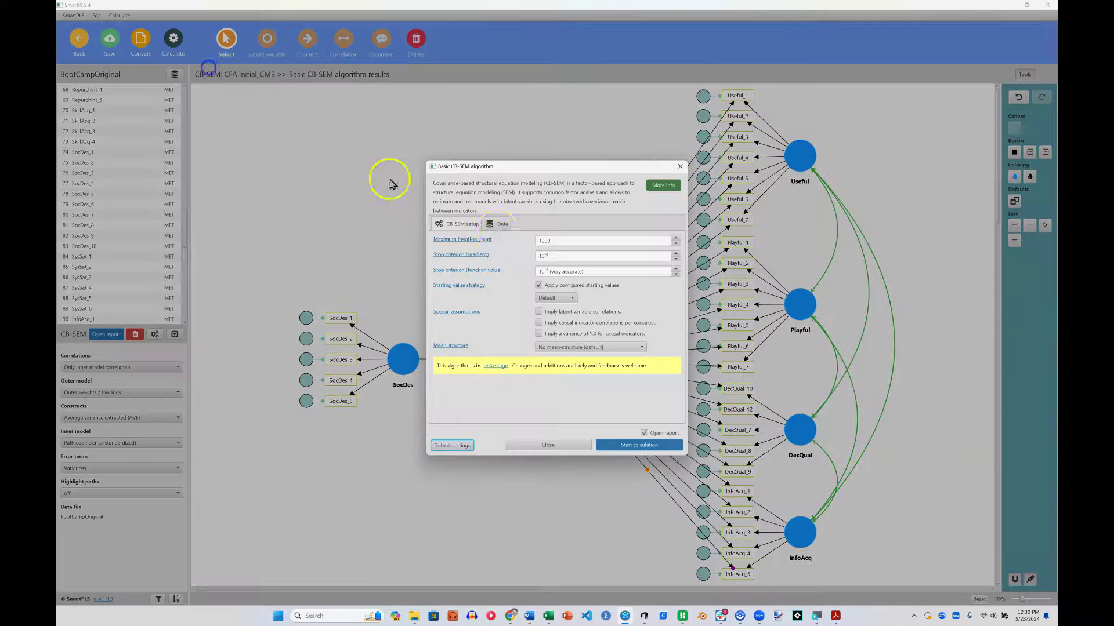
{"action": "left_click", "coordinate": [667, 445]}
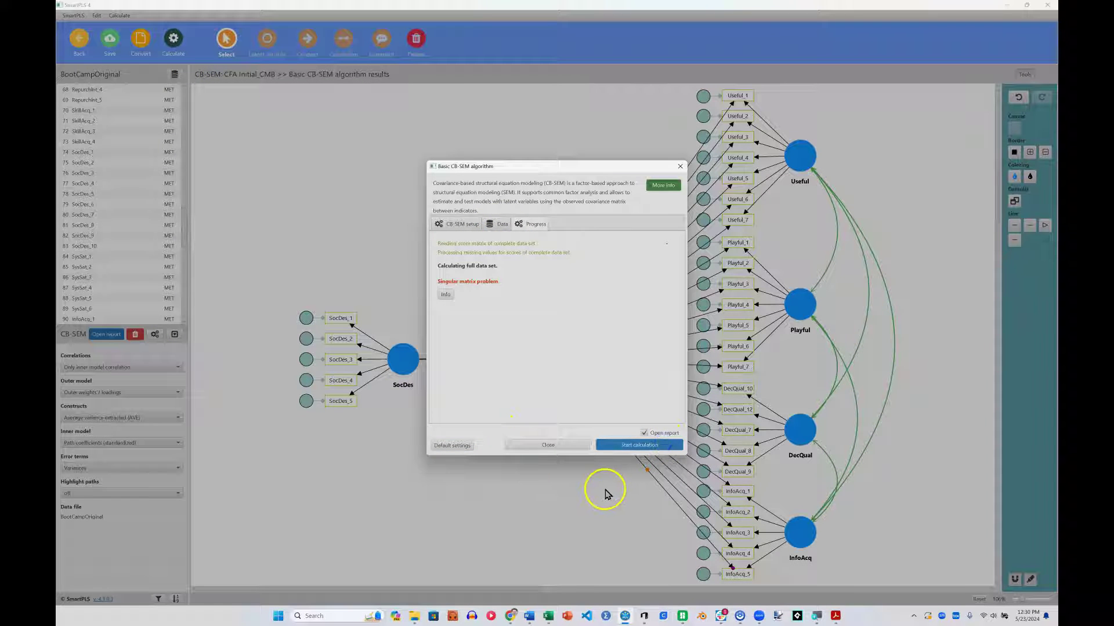
{"action": "left_click", "coordinate": [548, 445]}
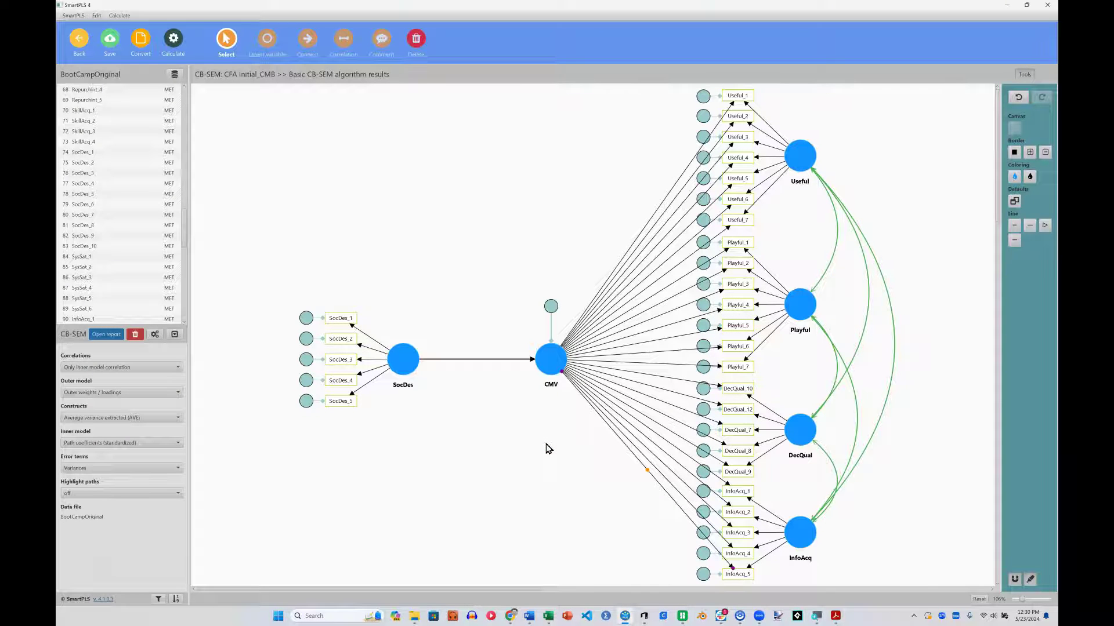
{"action": "left_click", "coordinate": [543, 457]}
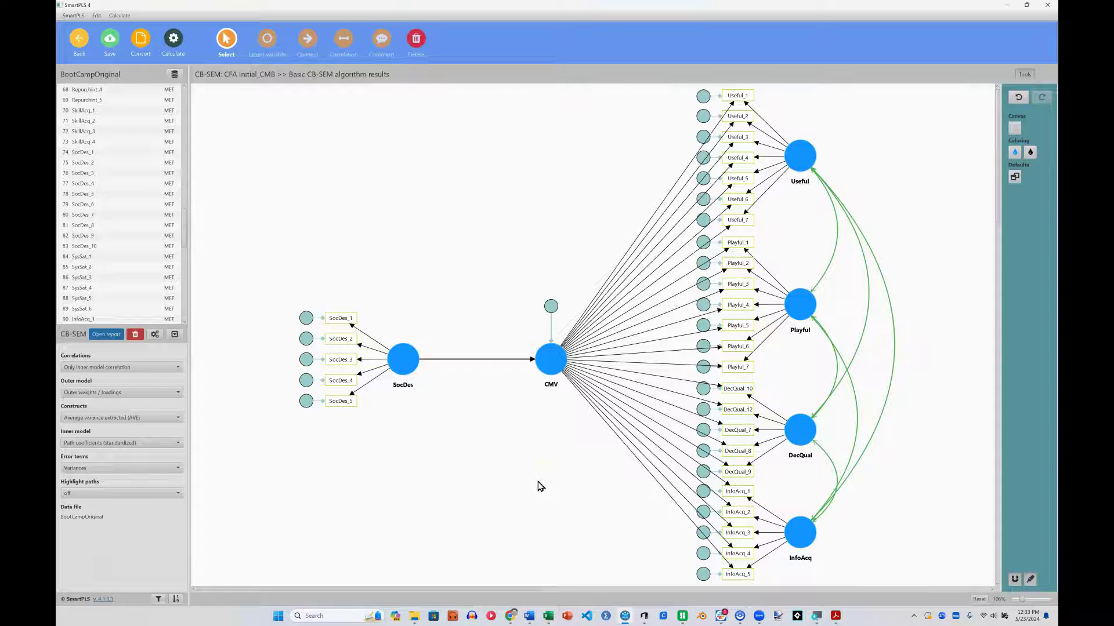
Step: Edit the Useful construct's variance setting and apply it
{"action": "left_click", "coordinate": [532, 481]}
{"action": "left_click", "coordinate": [530, 479]}
{"action": "left_click", "coordinate": [806, 156]}
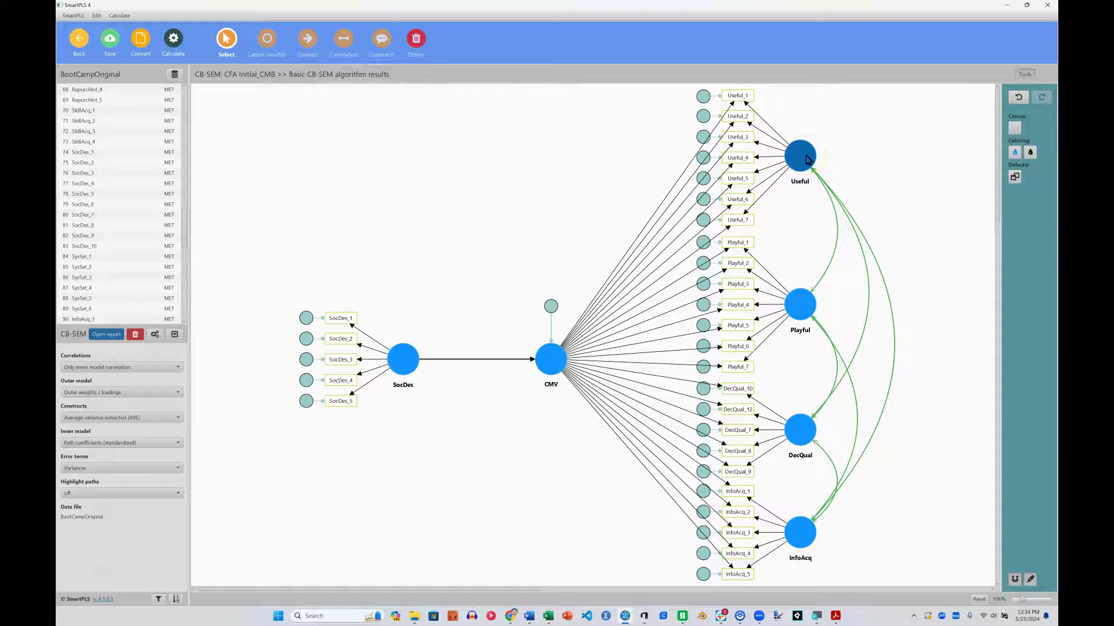
{"action": "double_click", "coordinate": [806, 159]}
{"action": "left_click", "coordinate": [500, 299]}
{"action": "left_click", "coordinate": [617, 424]}
Step: Constrain the Useful_1 loading path to a fixed value of 1
{"action": "double_click", "coordinate": [762, 120]}
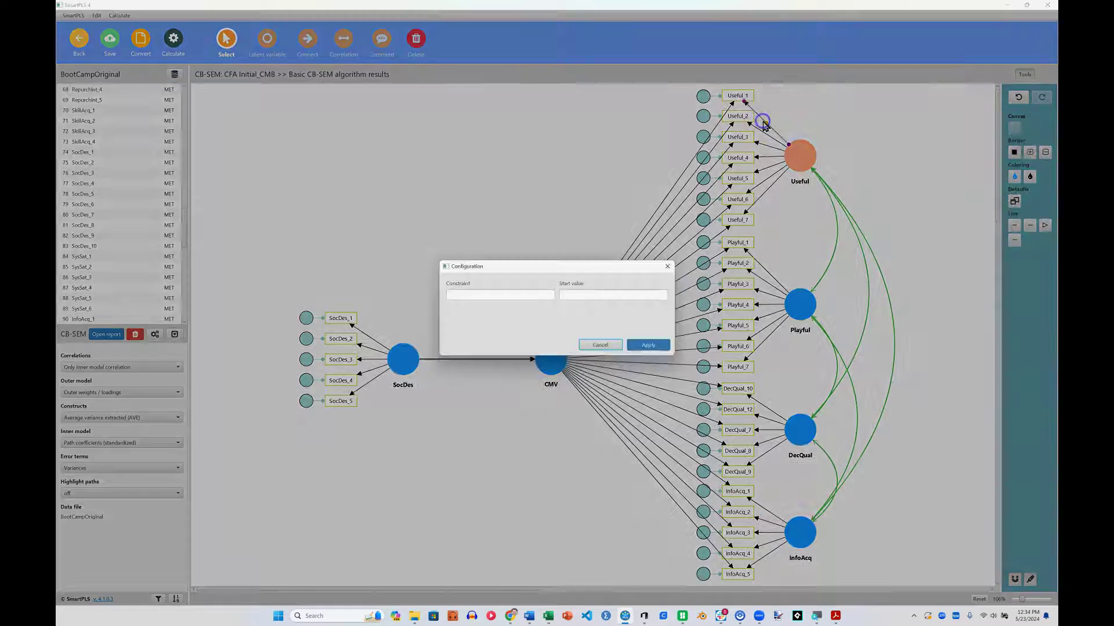
{"action": "left_click", "coordinate": [480, 295]}
{"action": "type", "text": "1"}
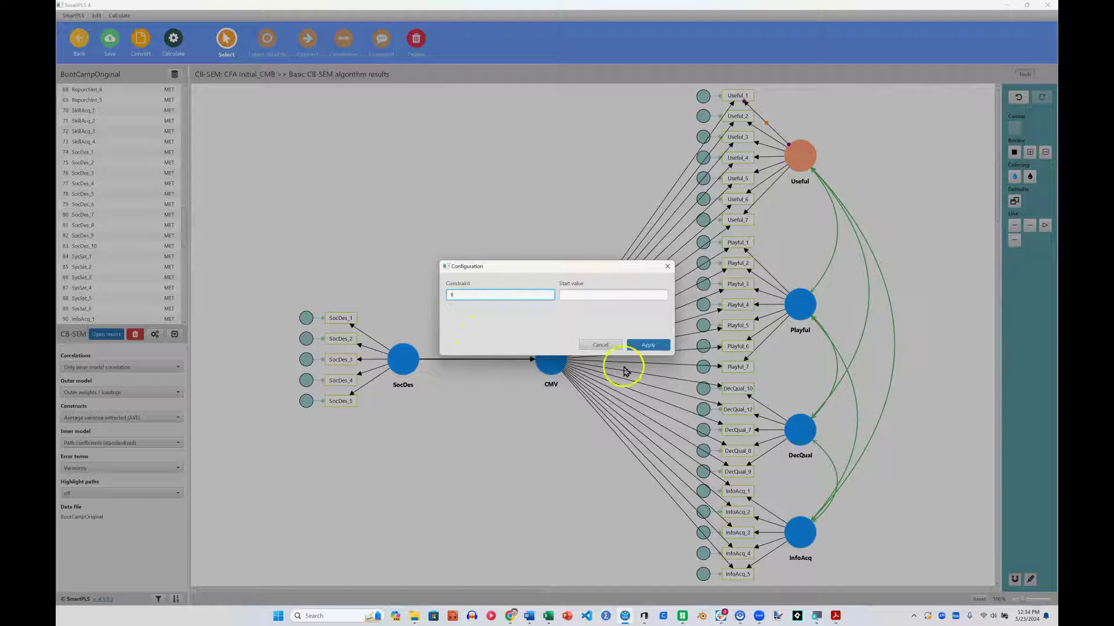
{"action": "left_click", "coordinate": [646, 345]}
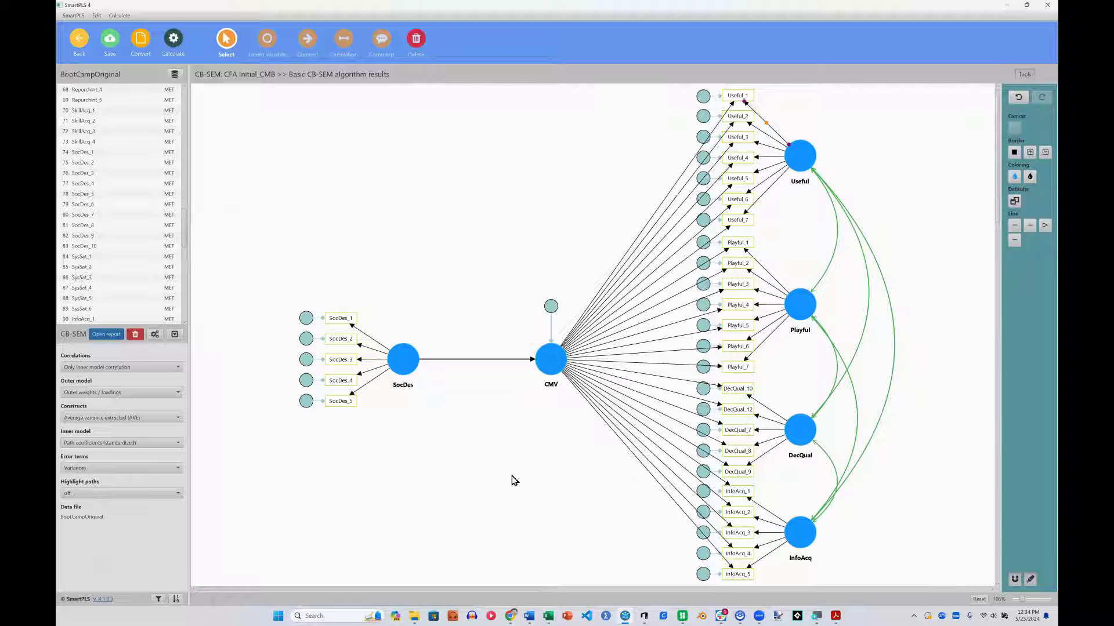
{"action": "left_click", "coordinate": [475, 301]}
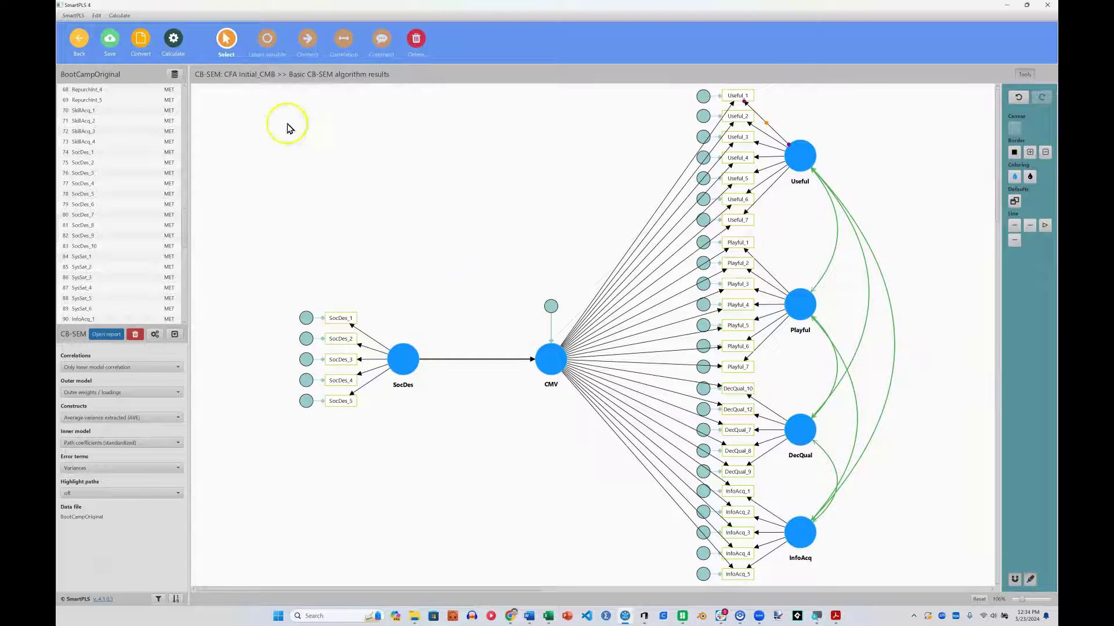
Step: Run basic CB-SEM successfully and view model fit: chi-square 833.541, 369 df, CFI 0.932
{"action": "left_click", "coordinate": [173, 40]}
{"action": "left_click", "coordinate": [194, 60]}
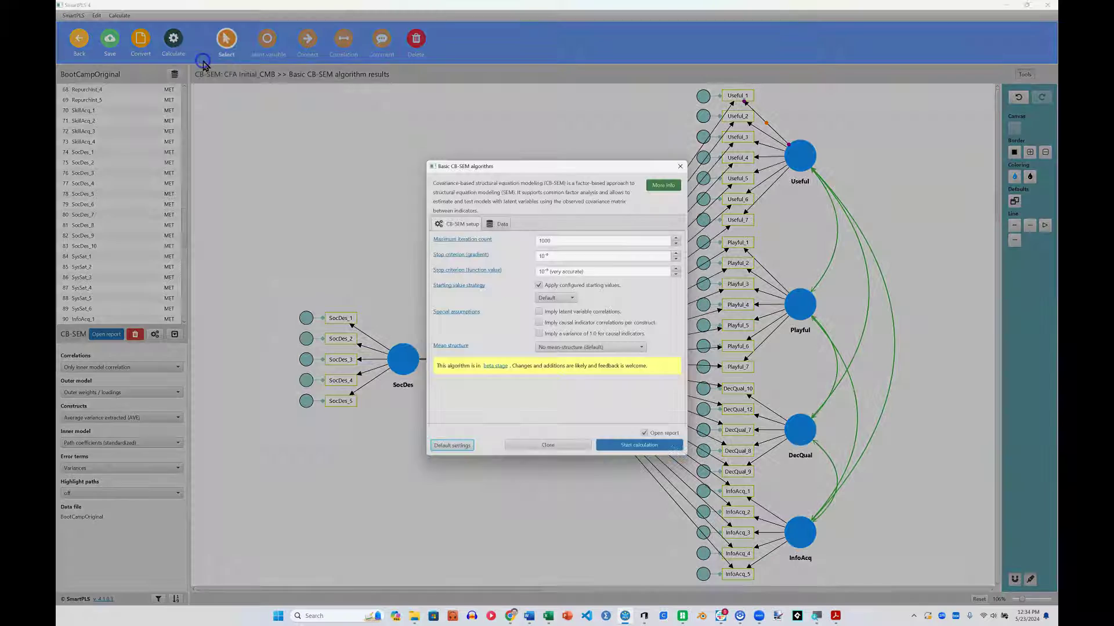
{"action": "left_click", "coordinate": [644, 445]}
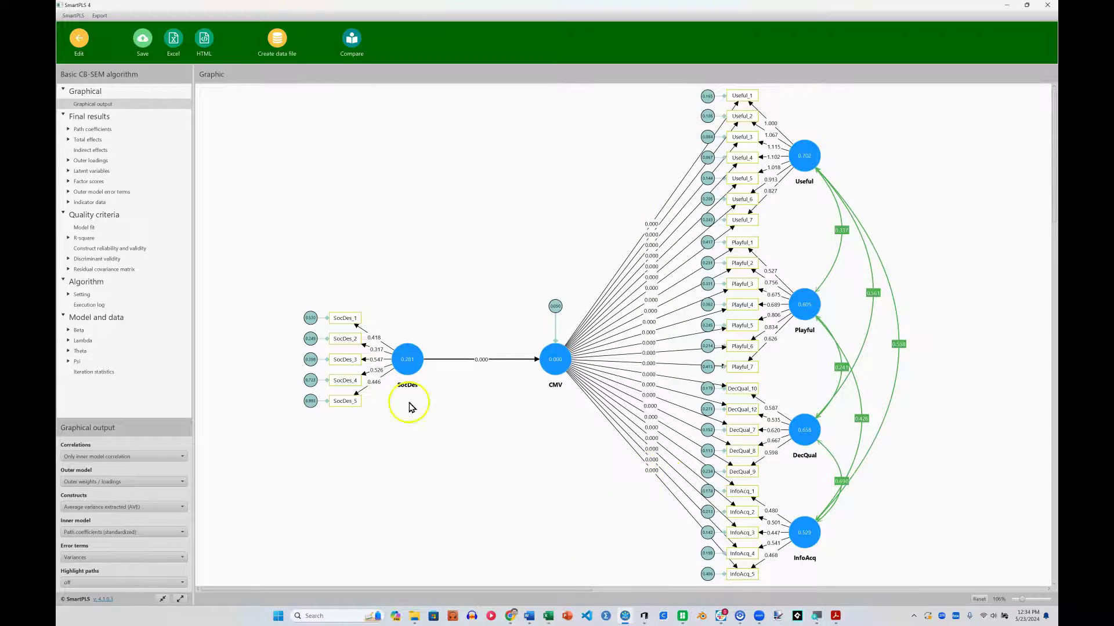
{"action": "left_click", "coordinate": [84, 228]}
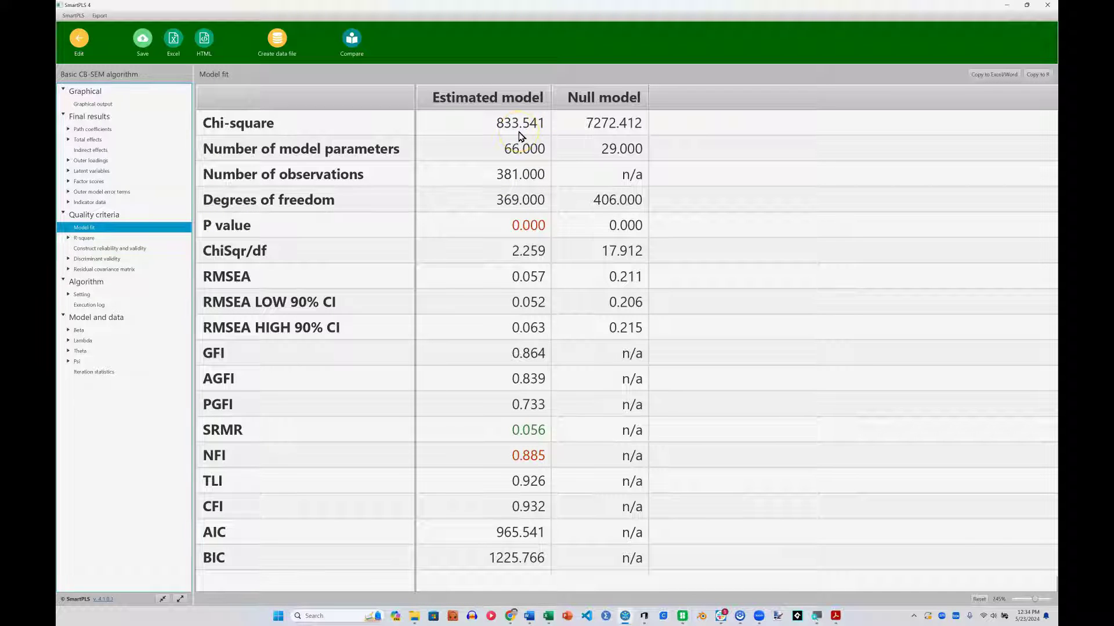
Step: Enter the base model's chi-square 833.541 in B2 and 369 df in C2
{"action": "key", "text": "alt+Tab"}
{"action": "left_click", "coordinate": [282, 165]}
{"action": "type", "text": "833.541"}
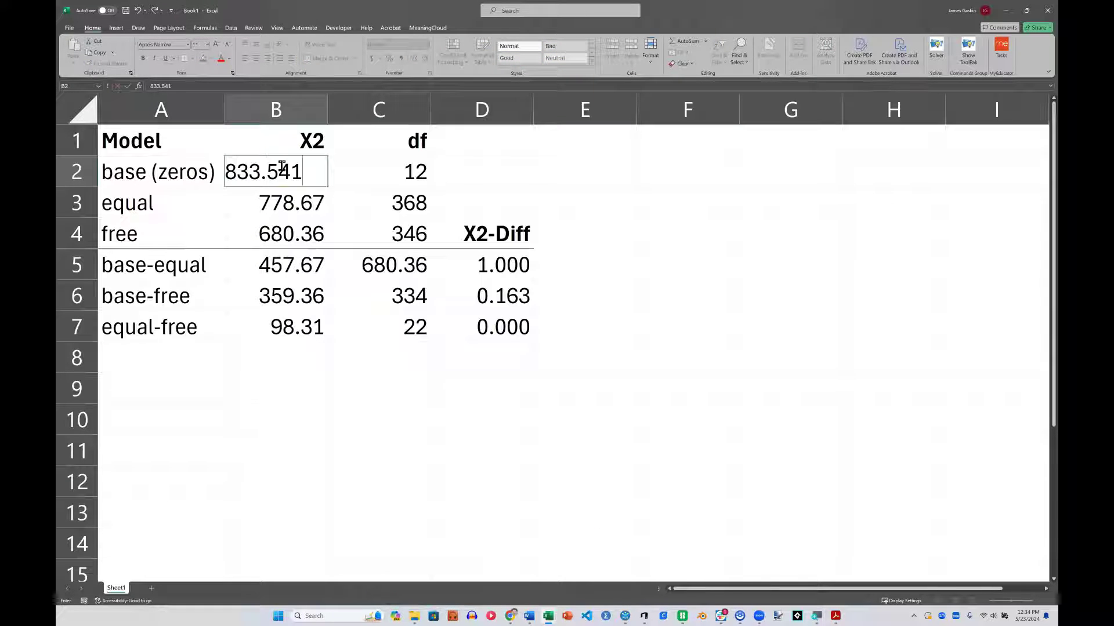
{"action": "key", "text": "Tab"}
{"action": "key", "text": "alt+Tab"}
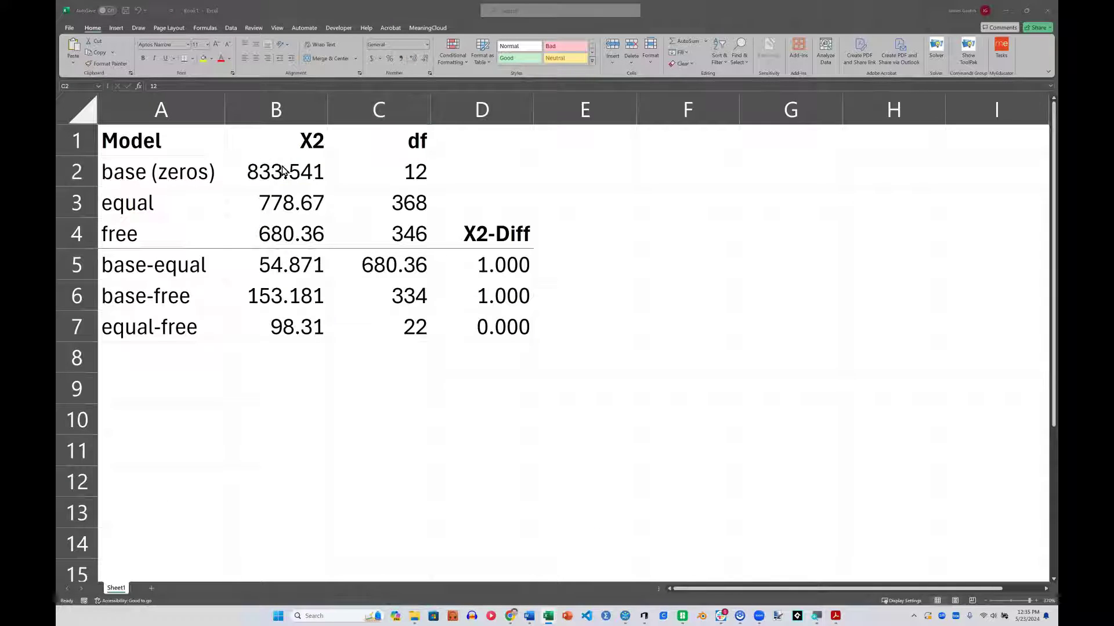
{"action": "left_click", "coordinate": [628, 584]}
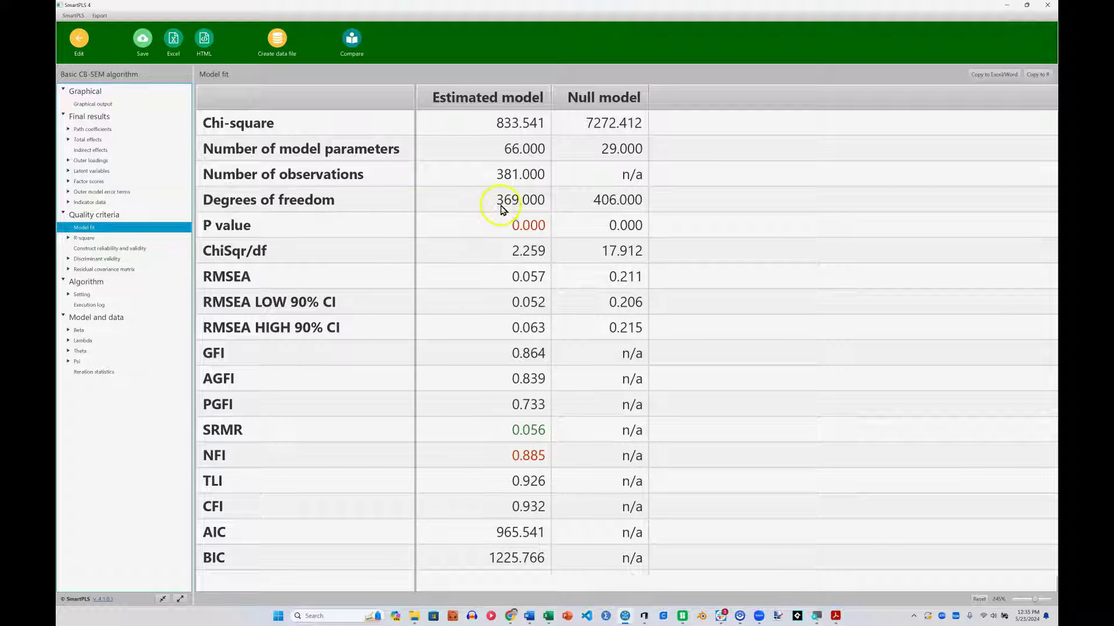
{"action": "left_click", "coordinate": [571, 571]}
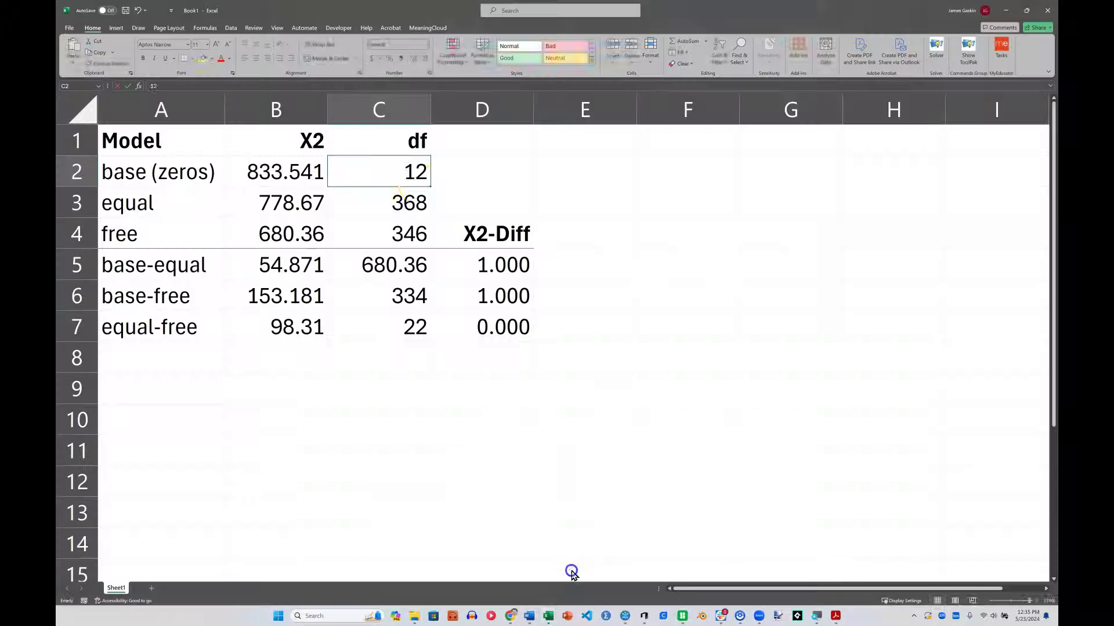
{"action": "type", "text": "369"}
{"action": "left_click", "coordinate": [493, 367]}
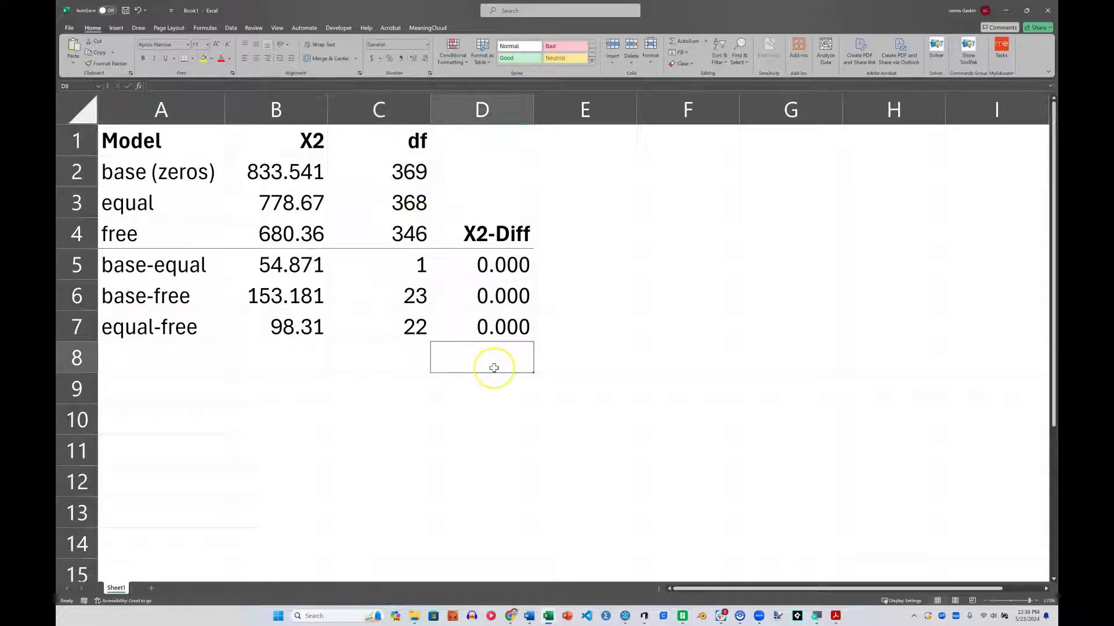
{"action": "left_click", "coordinate": [496, 366]}
Step: Select p-values D5:D7 to confirm all three comparisons give 0.000
{"action": "left_click_drag", "start_coordinate": [512, 261], "coordinate": [516, 325]}
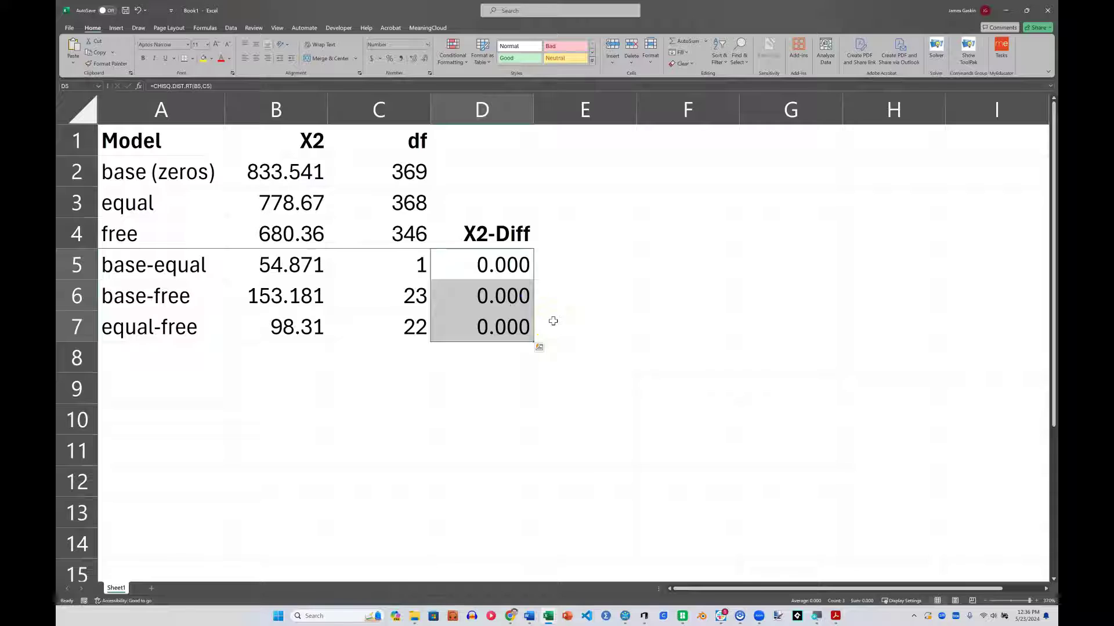
{"action": "left_click", "coordinate": [201, 265]}
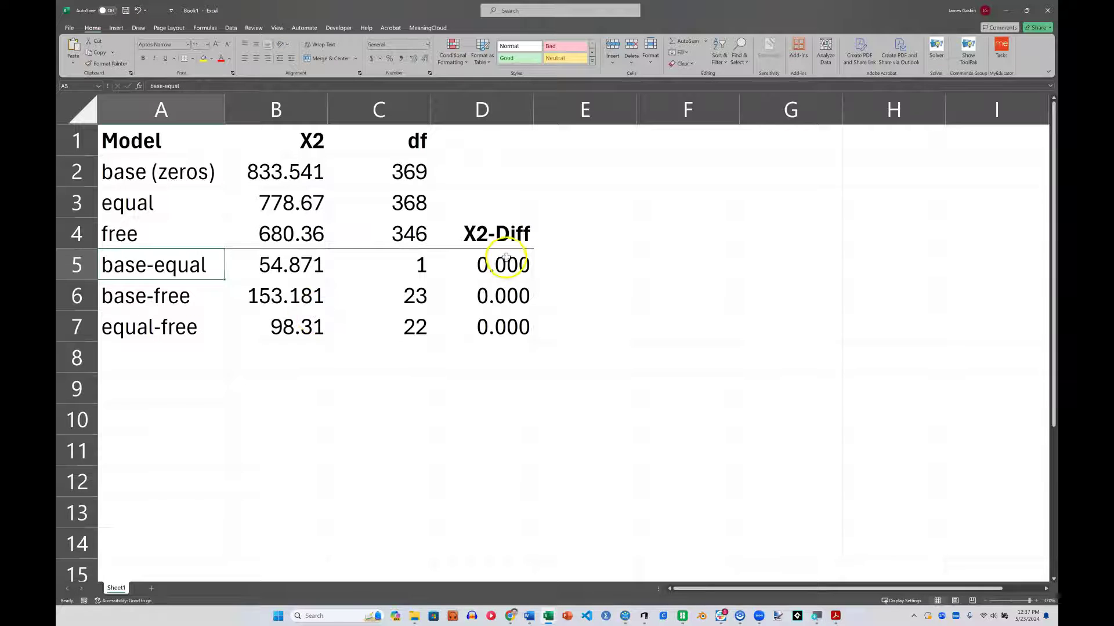
{"action": "left_click_drag", "start_coordinate": [505, 260], "coordinate": [504, 321]}
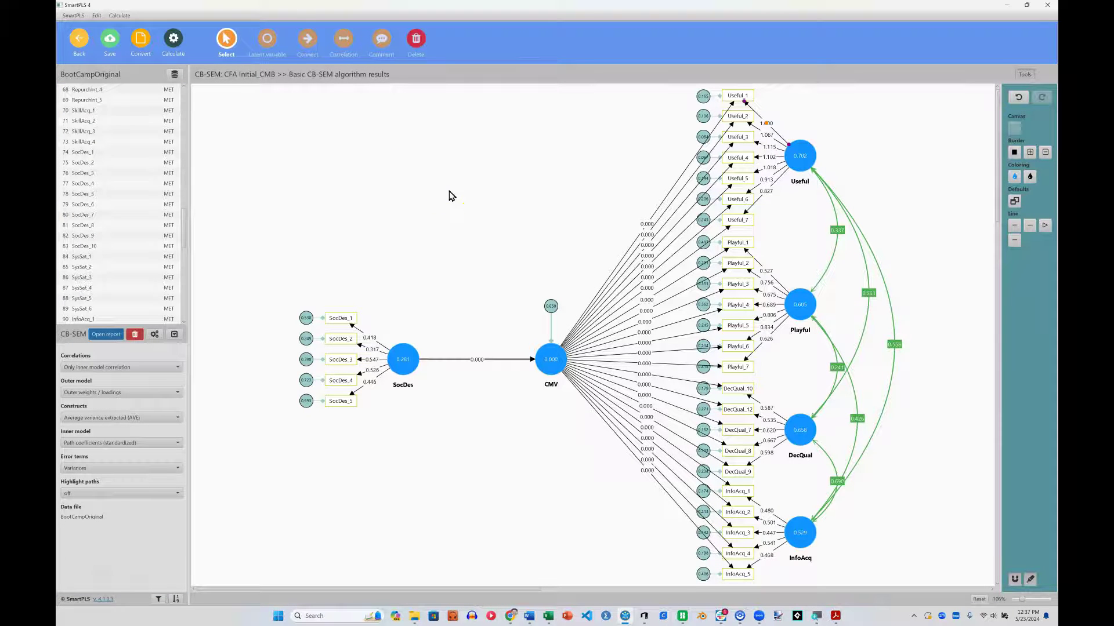
Step: Reopen the Basic CB-SEM results report at model fit (chi-square 833.541, 369 df)
{"action": "mouse_move", "coordinate": [551, 372]}
{"action": "left_click", "coordinate": [101, 336]}
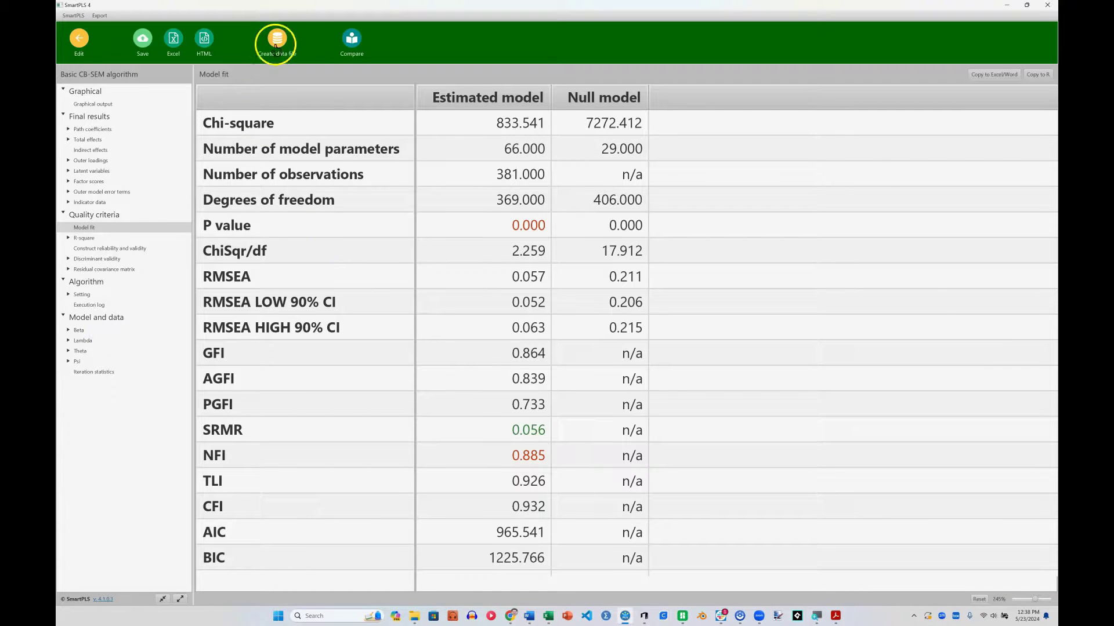
Step: Create data file 'bootcamp CMB-adjusted LVS' with manifest variable and Ten Berge scores
{"action": "left_click", "coordinate": [278, 40]}
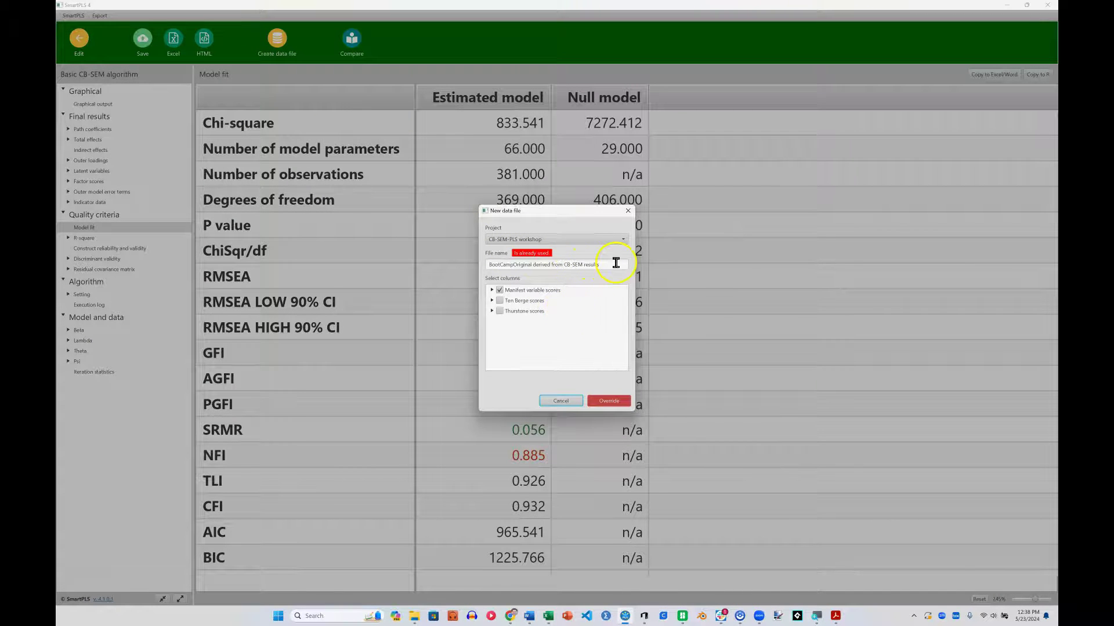
{"action": "left_click_drag", "start_coordinate": [609, 265], "coordinate": [479, 270]}
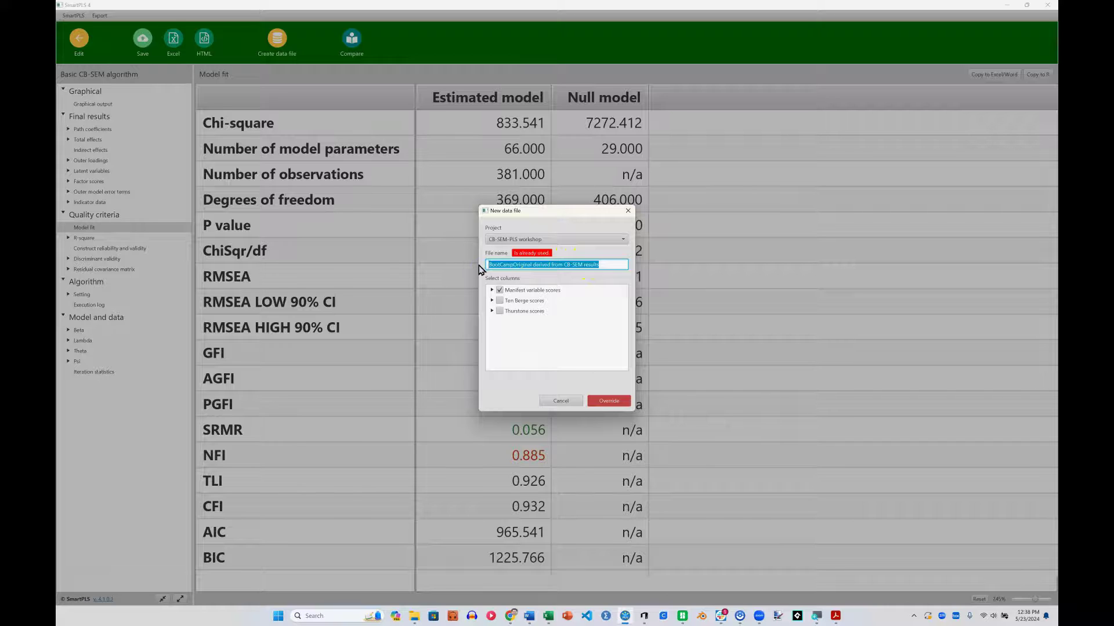
{"action": "type", "text": "bootcamp CMB-adjusted"}
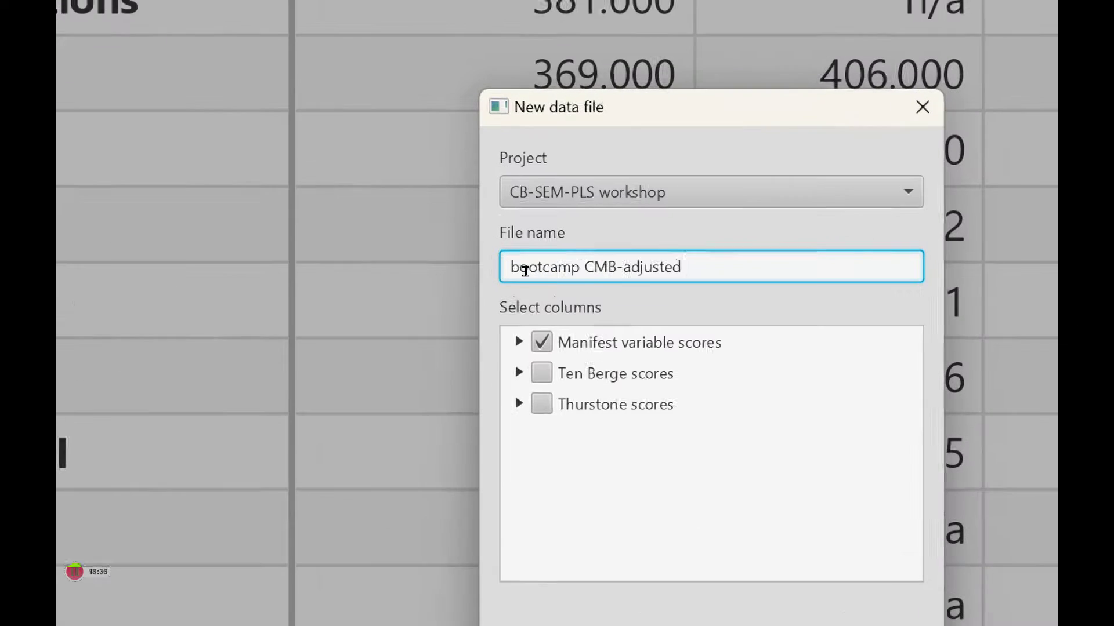
{"action": "type", "text": "LVS"}
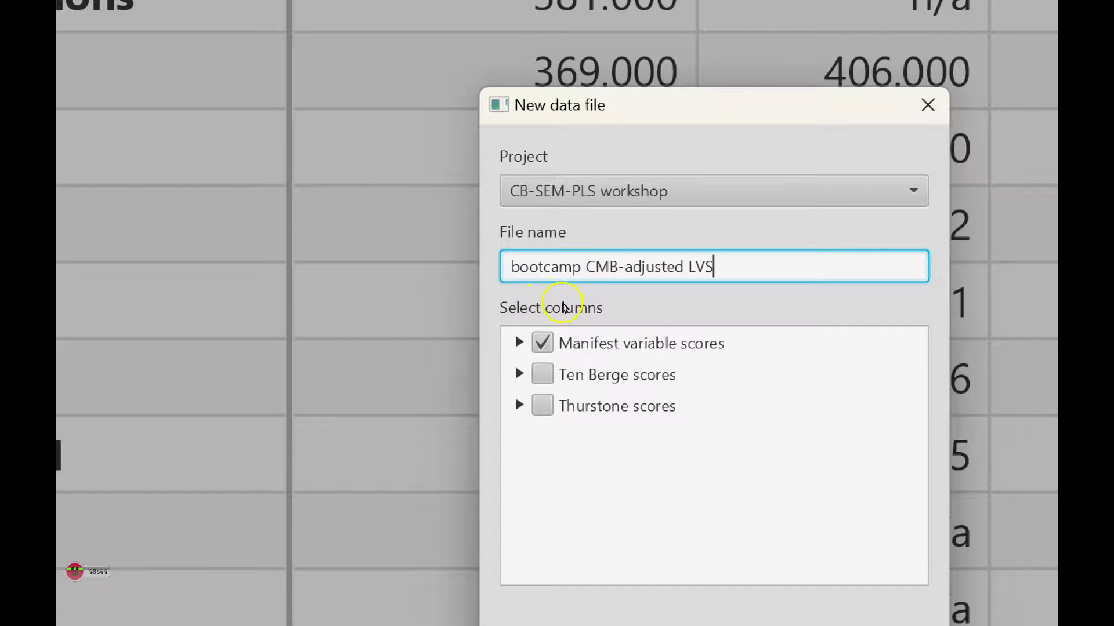
{"action": "left_click", "coordinate": [546, 291]}
{"action": "left_click", "coordinate": [543, 374]}
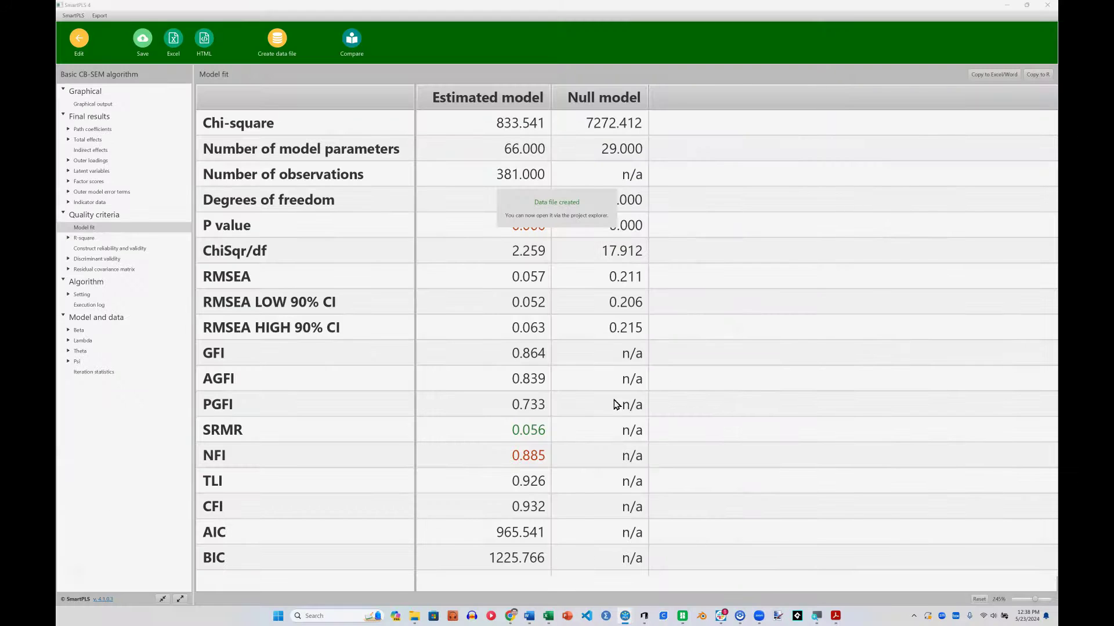
Step: Select the new bootcamp CMB-adjusted LVS [381] file in the workspace and widen the tree
{"action": "left_click", "coordinate": [79, 43]}
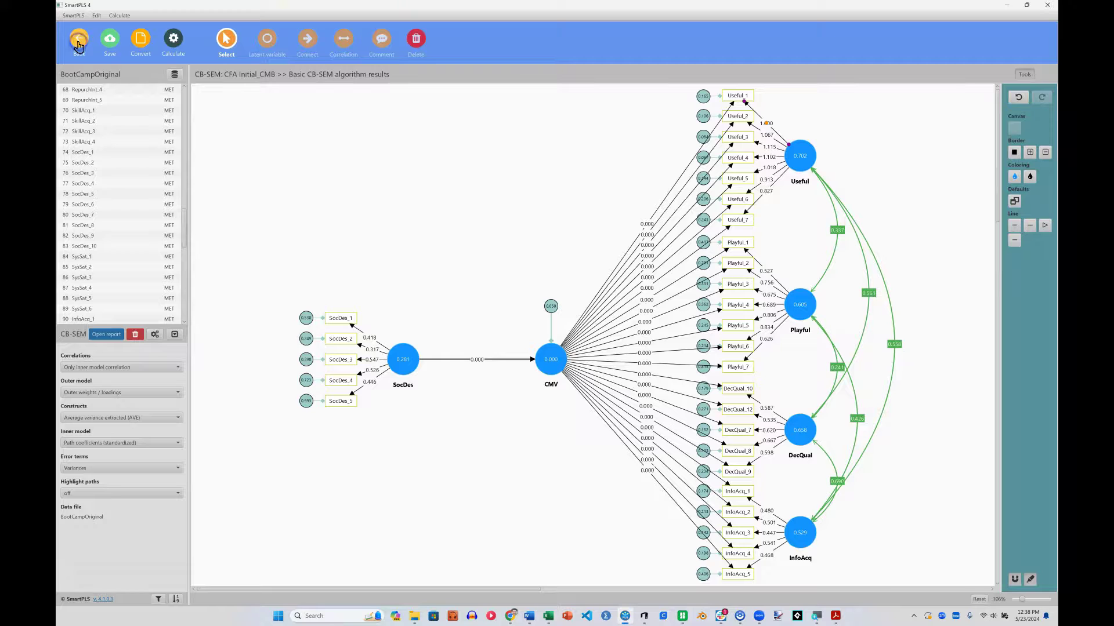
{"action": "left_click", "coordinate": [84, 50]}
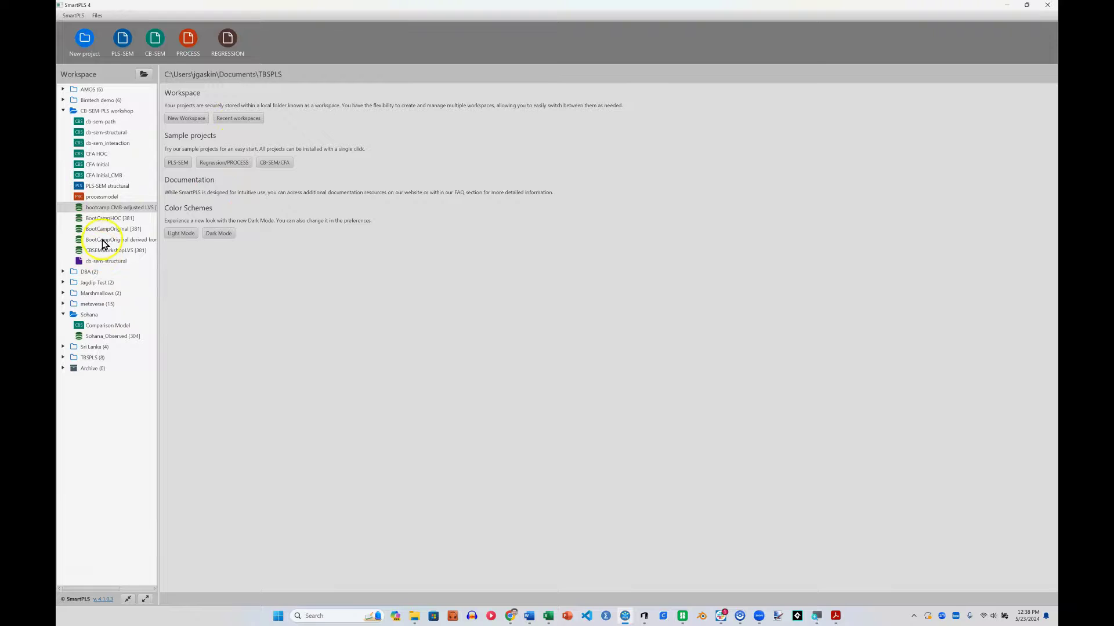
{"action": "left_click", "coordinate": [101, 207]}
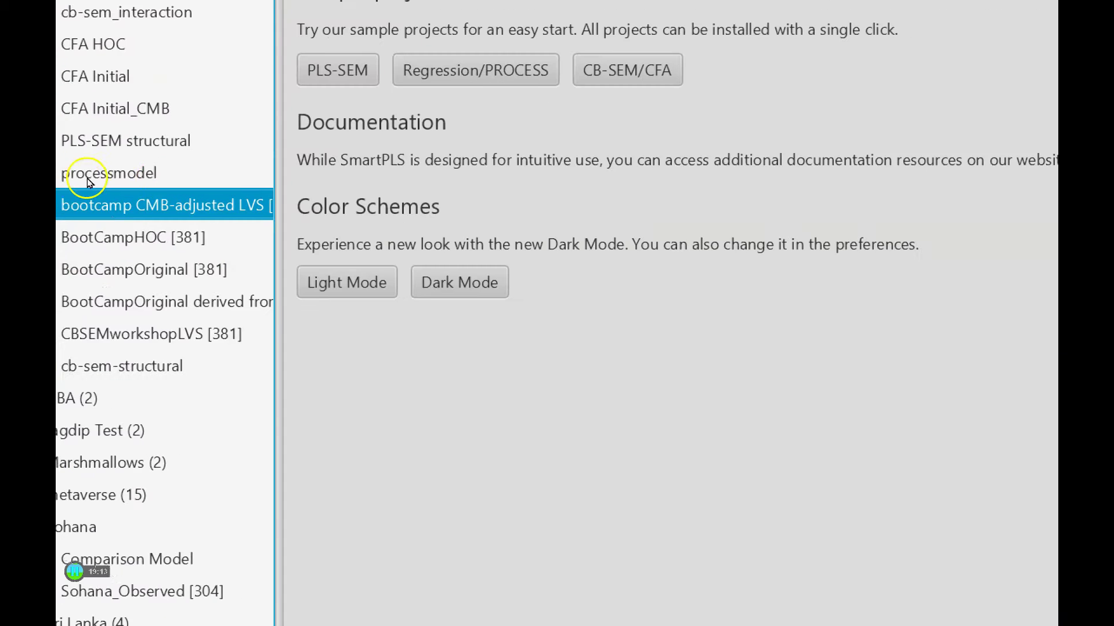
{"action": "left_click_drag", "start_coordinate": [360, 216], "coordinate": [438, 216]}
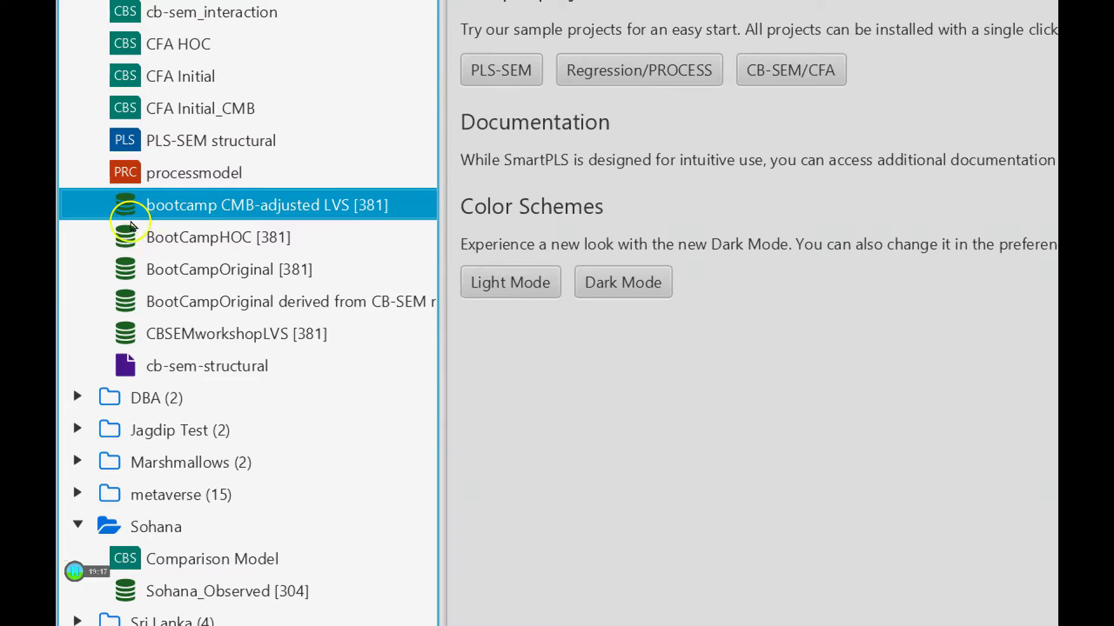